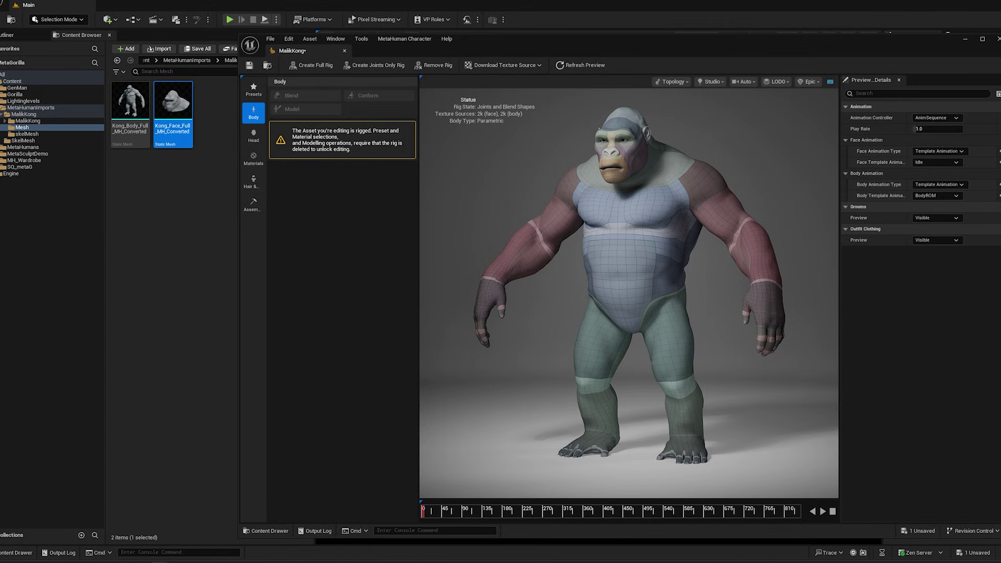
# Play the MalikKong BodyROM animation preview, pause it and scrub through the poses where the arms bend
pyautogui.click(822, 513)
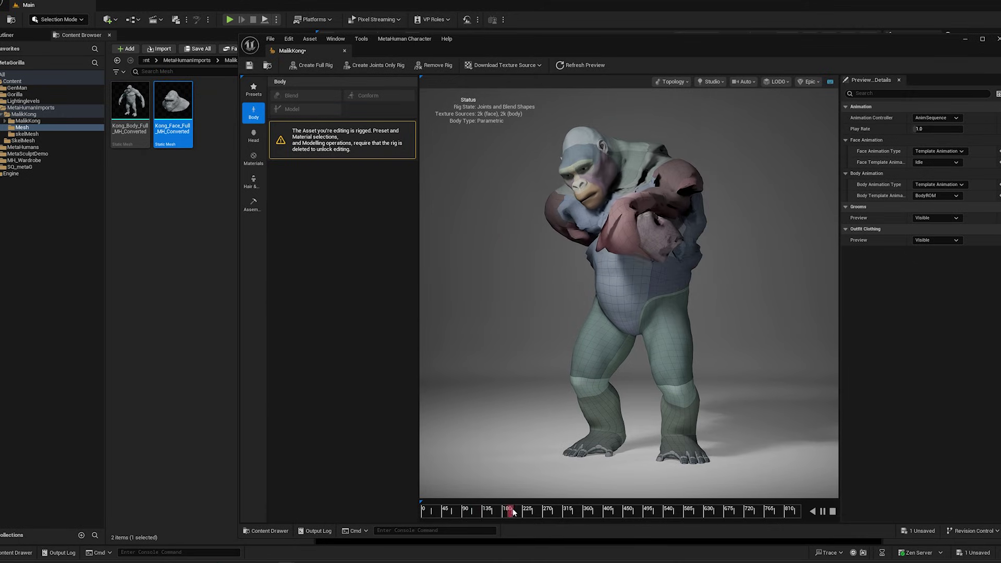
pyautogui.click(823, 512)
pyautogui.moveTo(547, 512); pyautogui.dragTo(500, 511)
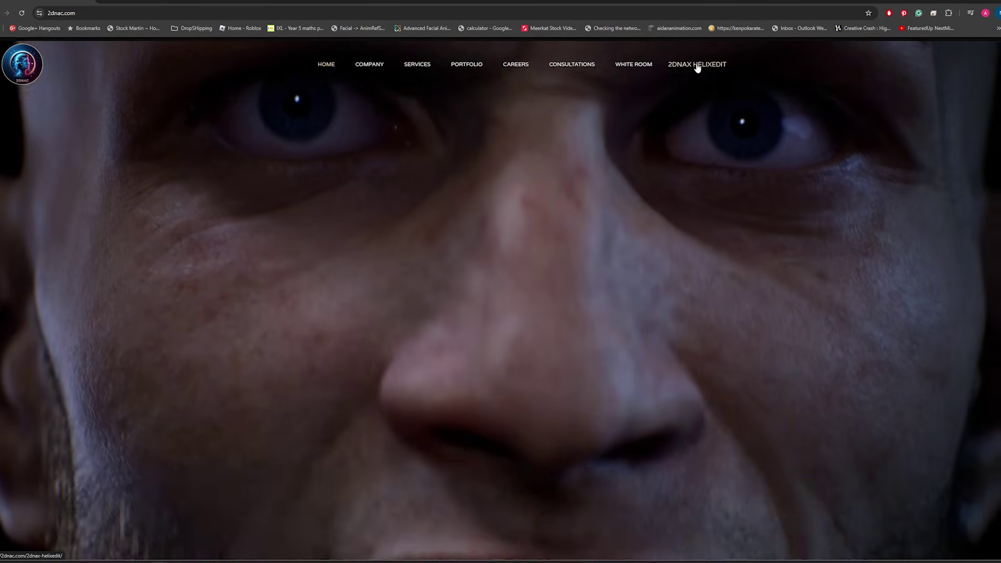
# Switch to the browser and review the HelixEdit pricing page on 2dnac.com, including its license tiers and download section
pyautogui.click(697, 65)
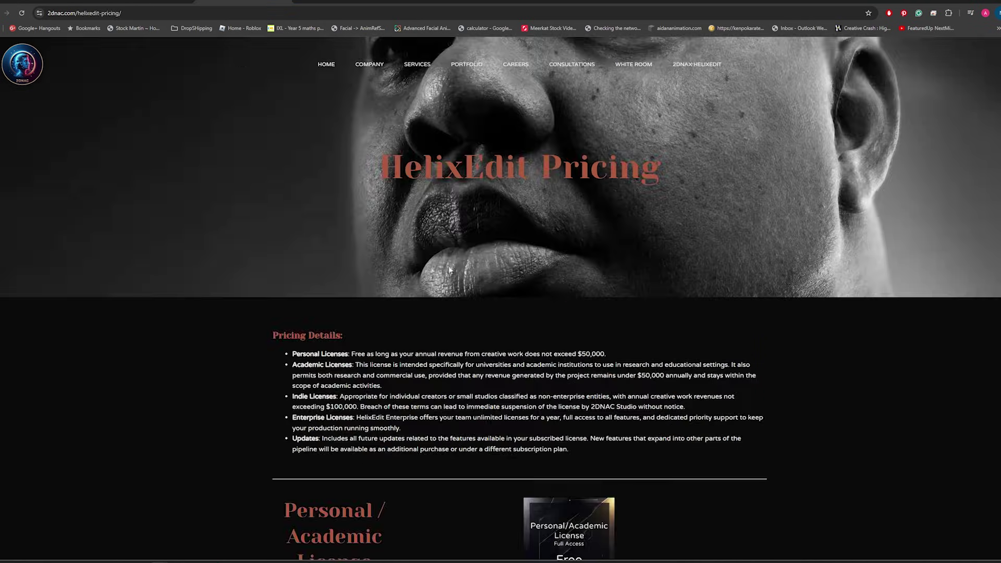
pyautogui.scroll(-5, 670, 363)
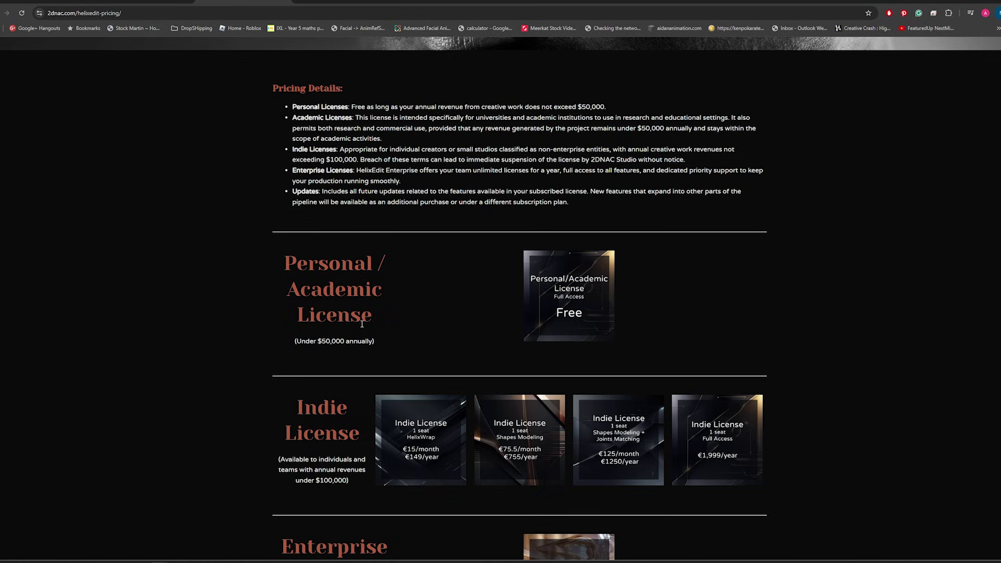
pyautogui.scroll(-7, 873, 379)
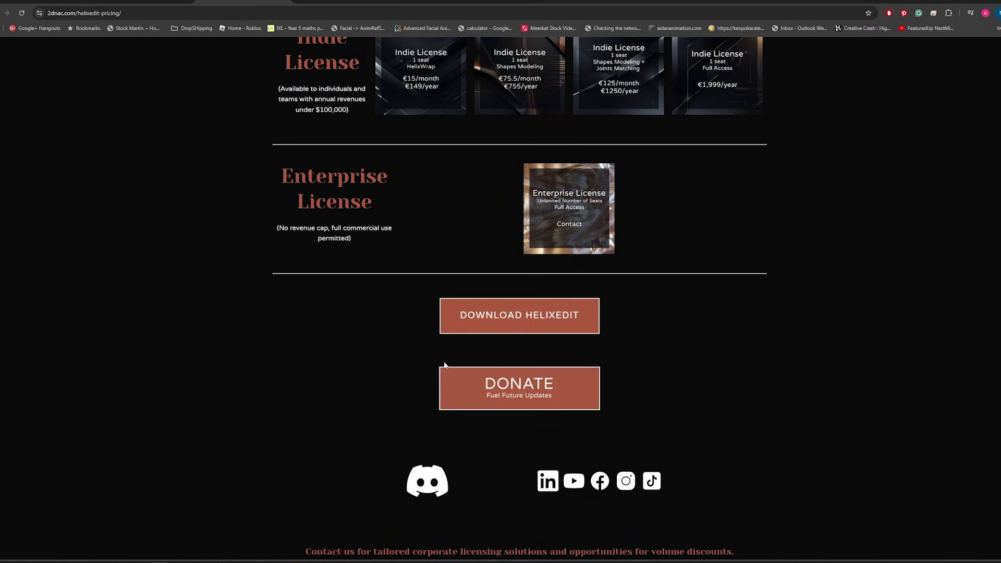
pyautogui.scroll(5, 840, 414)
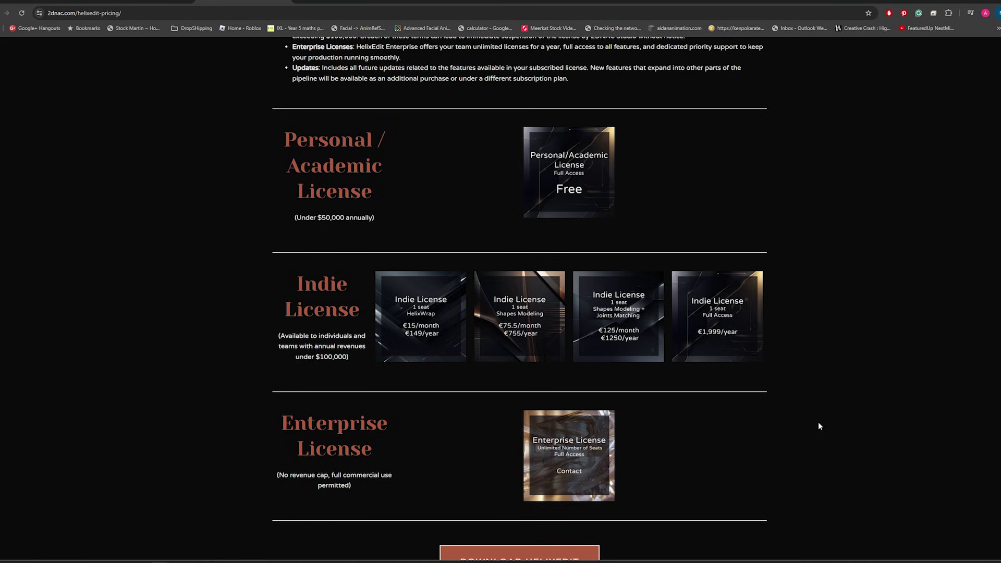
pyautogui.scroll(-4, 794, 434)
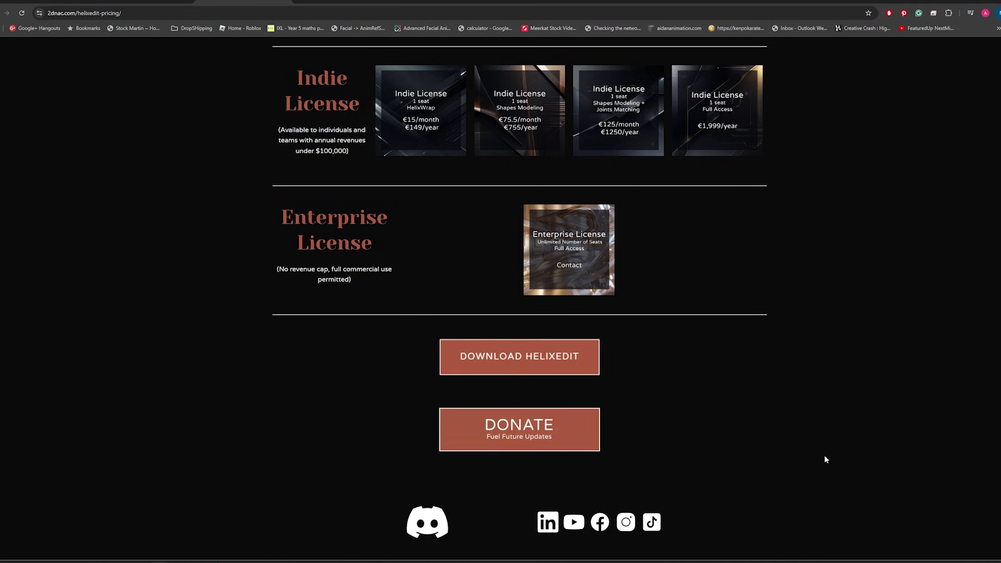
pyautogui.scroll(-2, 850, 453)
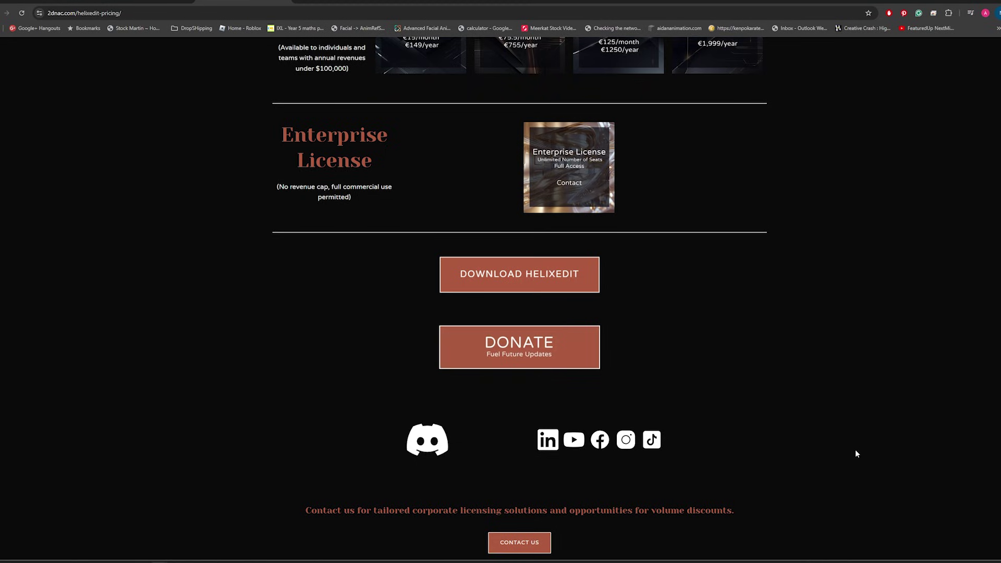
pyautogui.scroll(7, 855, 449)
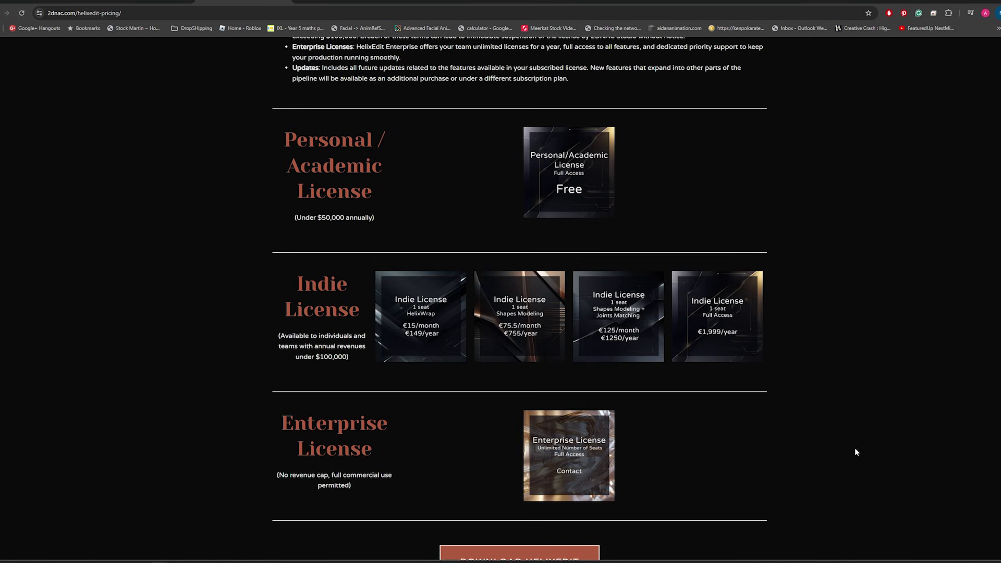
pyautogui.scroll(10, 877, 455)
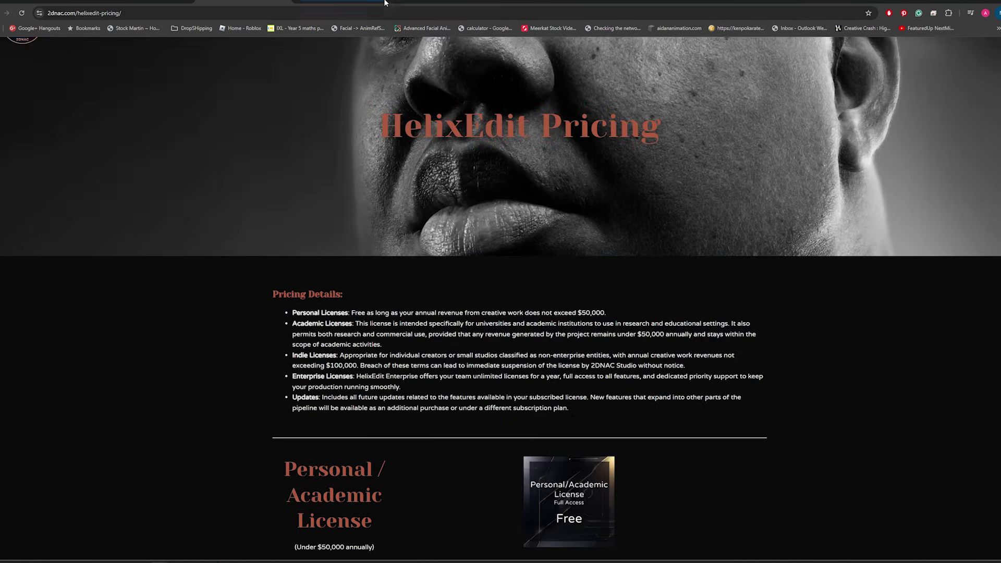
pyautogui.click(437, 6)
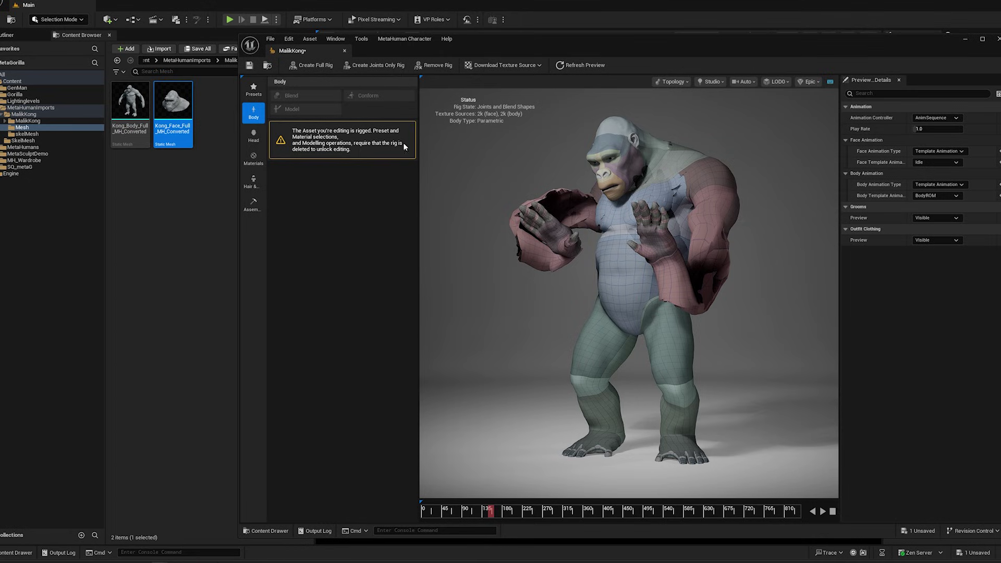
# Back in Unreal Engine, stop the preview, then set MalikKong's assembly to DCC Export and choose its output folder
pyautogui.click(832, 512)
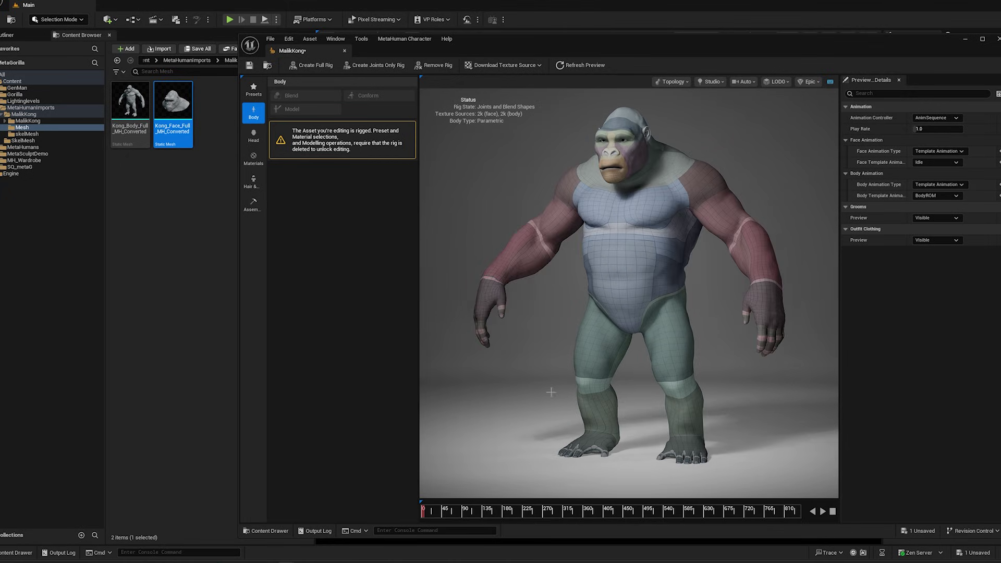
pyautogui.click(254, 205)
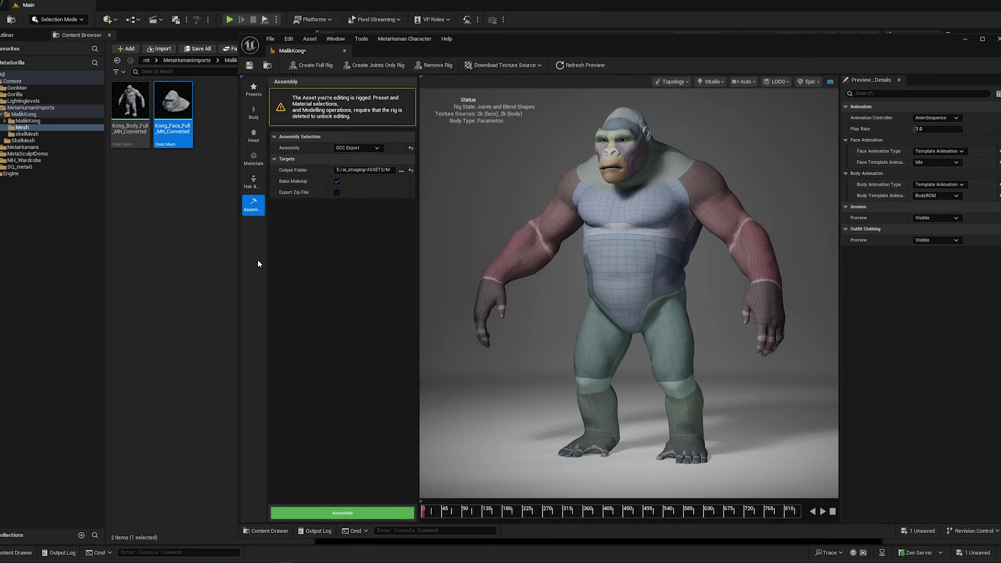
pyautogui.click(377, 149)
pyautogui.click(359, 179)
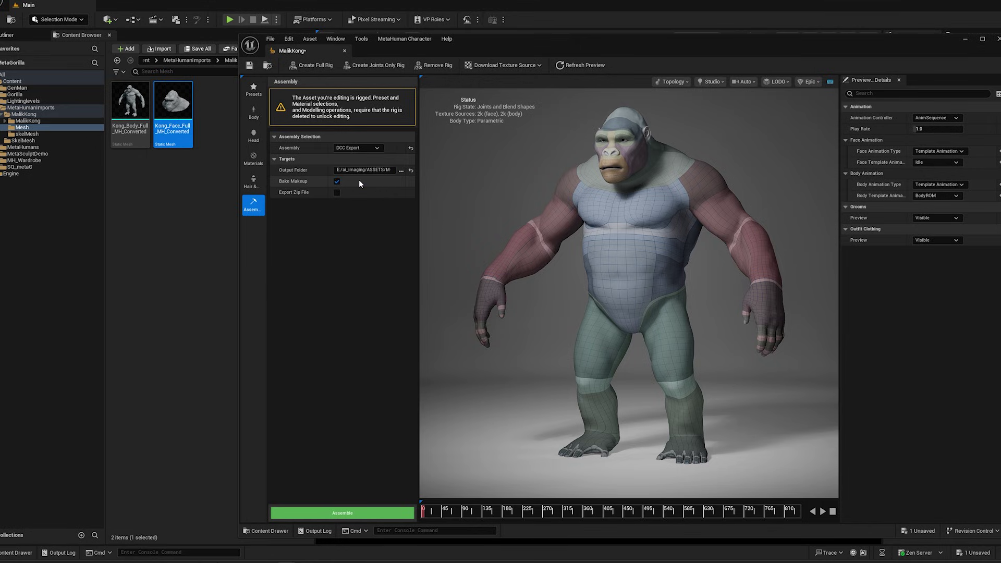
pyautogui.click(402, 171)
pyautogui.click(388, 98)
pyautogui.click(656, 313)
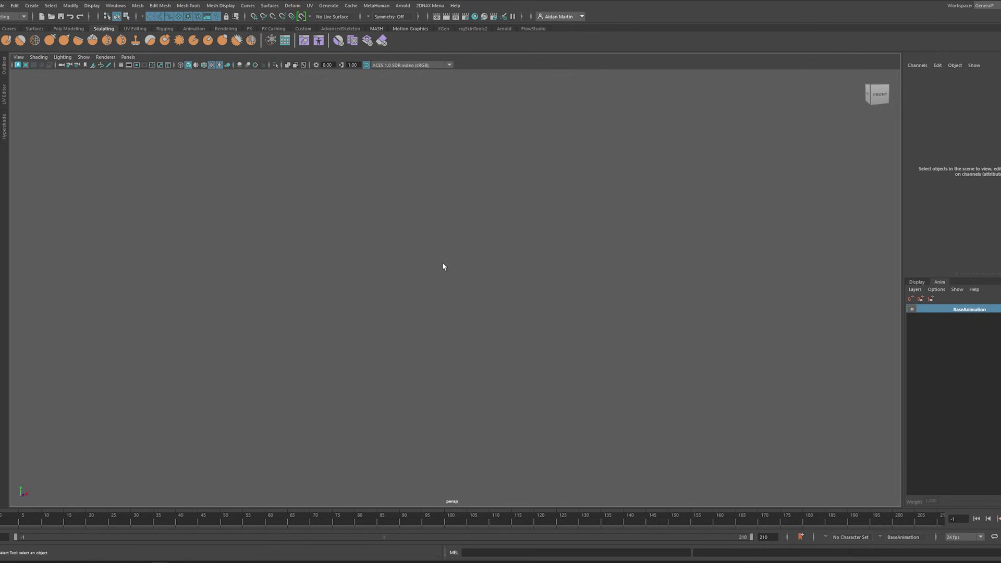
# Switch to Maya and load MalikKong from E:/ai_imaging/ASSETS/MODs/Char/MalikKong with the MetaHuman Character Assembler
pyautogui.click(376, 6)
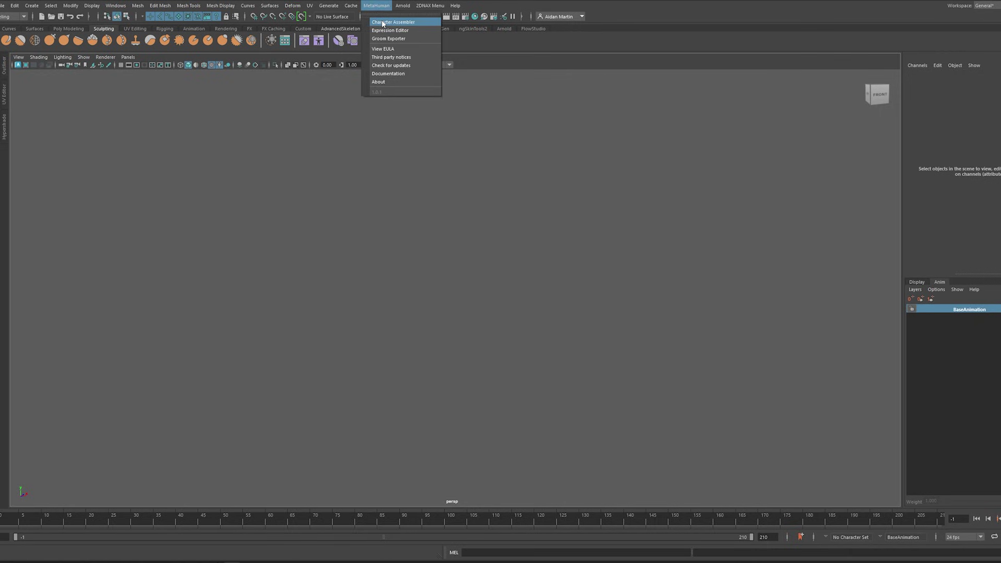
pyautogui.click(384, 23)
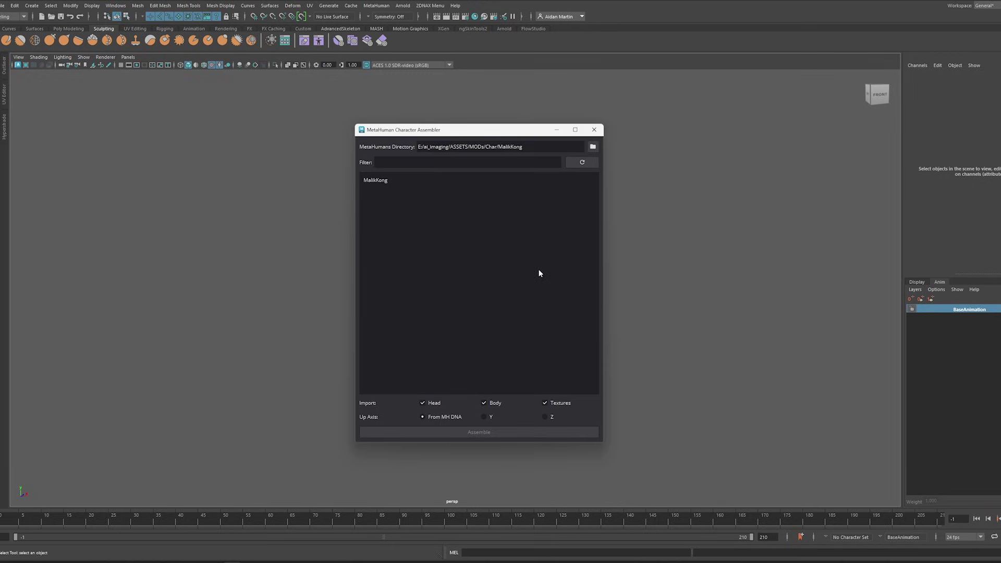
pyautogui.moveTo(426, 148); pyautogui.dragTo(525, 148)
pyautogui.click(535, 147)
pyautogui.click(371, 189)
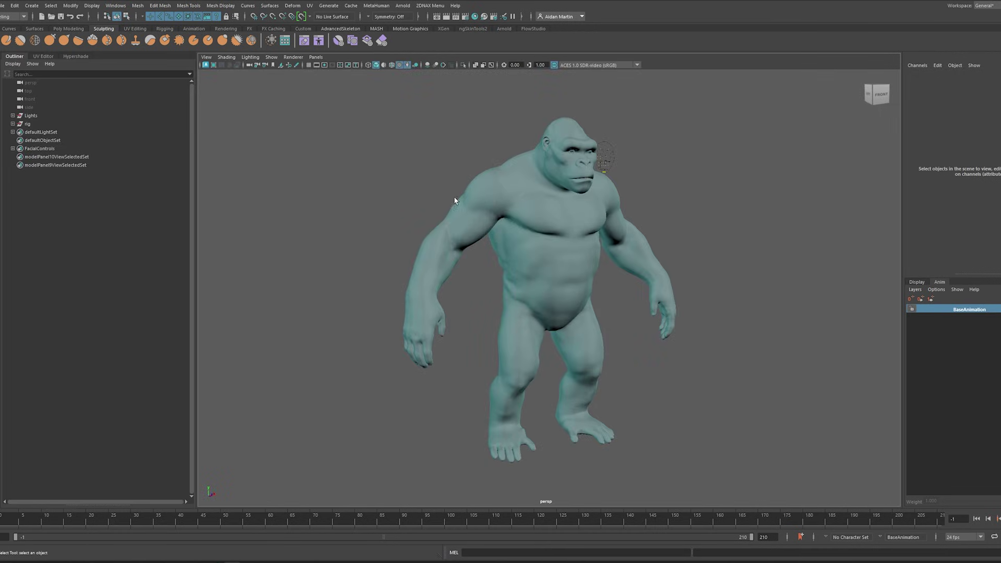
# Show the gorilla's joints in the viewport and turn on X-Ray Joints so they draw through the mesh
pyautogui.keyDown('alt'); pyautogui.moveTo(470, 200); pyautogui.dragTo(271, 166); pyautogui.keyUp('alt')
pyautogui.click(271, 57)
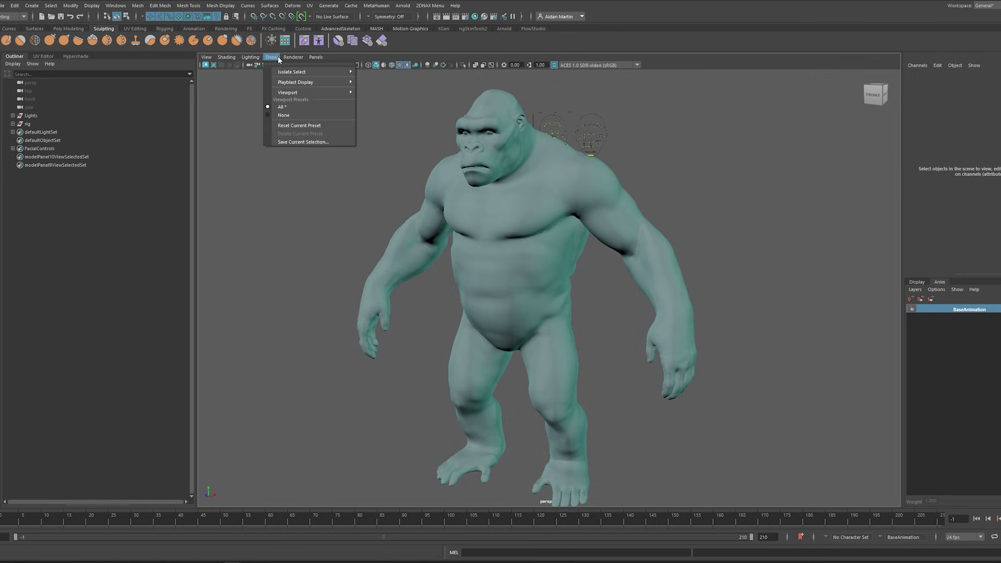
pyautogui.moveTo(316, 92)
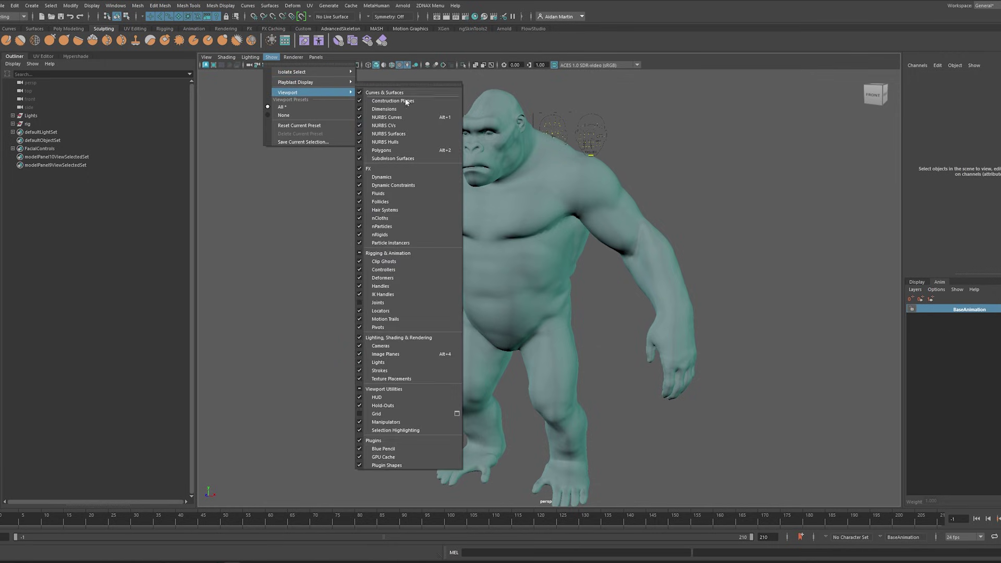
pyautogui.click(378, 302)
pyautogui.keyDown('alt'); pyautogui.moveTo(413, 287); pyautogui.dragTo(452, 77); pyautogui.keyUp('alt')
pyautogui.click(491, 65)
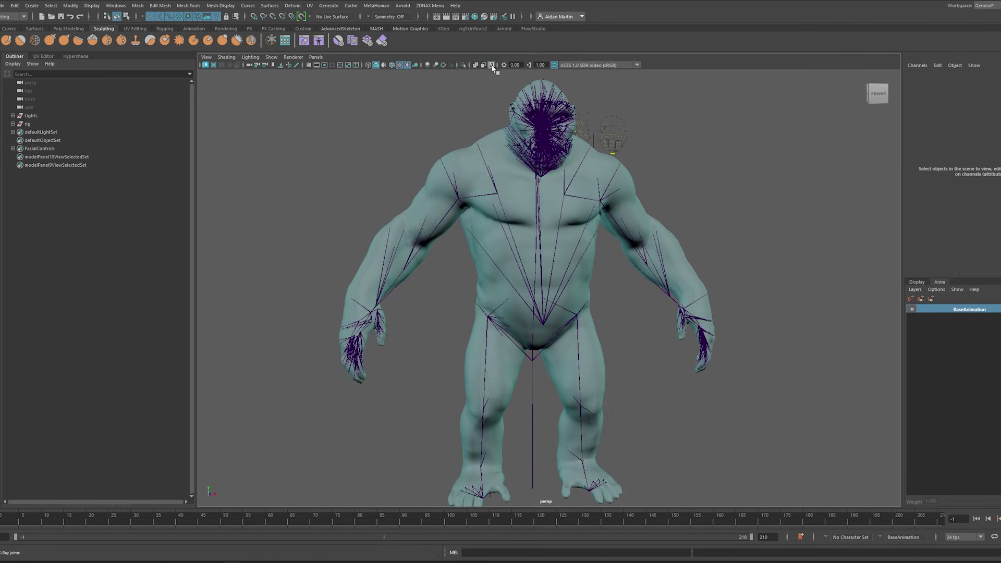
# Inspect the right forearm twist joint and expand the whole rig hierarchy down to its individual joints
pyautogui.moveTo(526, 263)
pyautogui.keyDown('alt'); pyautogui.mouseDown()
pyautogui.moveTo(543, 274)
pyautogui.moveTo(533, 305)
pyautogui.moveTo(522, 251)
pyautogui.mouseUp(); pyautogui.keyUp('alt')
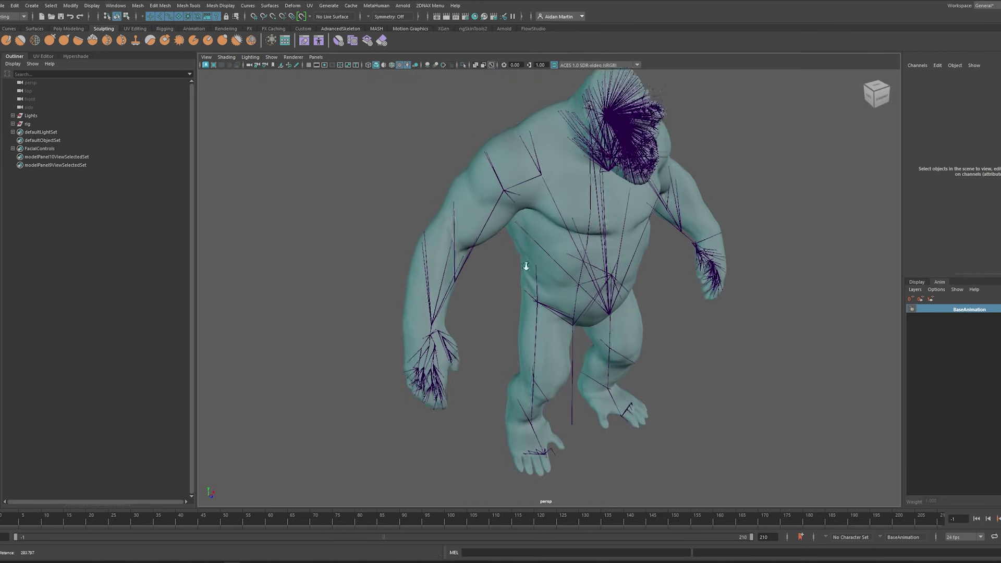
pyautogui.keyDown('alt'); pyautogui.moveTo(522, 250); pyautogui.dragTo(515, 307, button='right'); pyautogui.keyUp('alt')
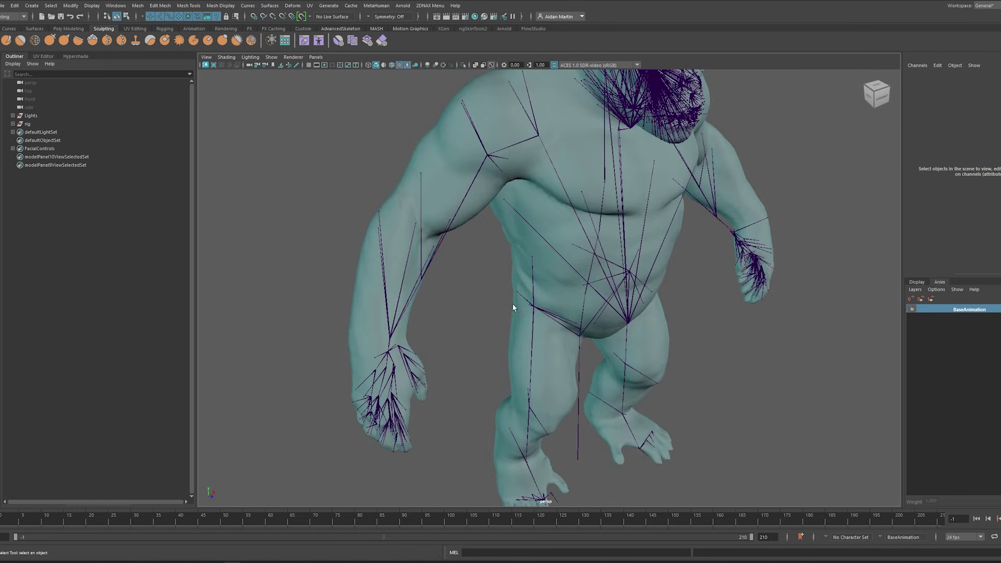
pyautogui.click(389, 346)
pyautogui.click(391, 345)
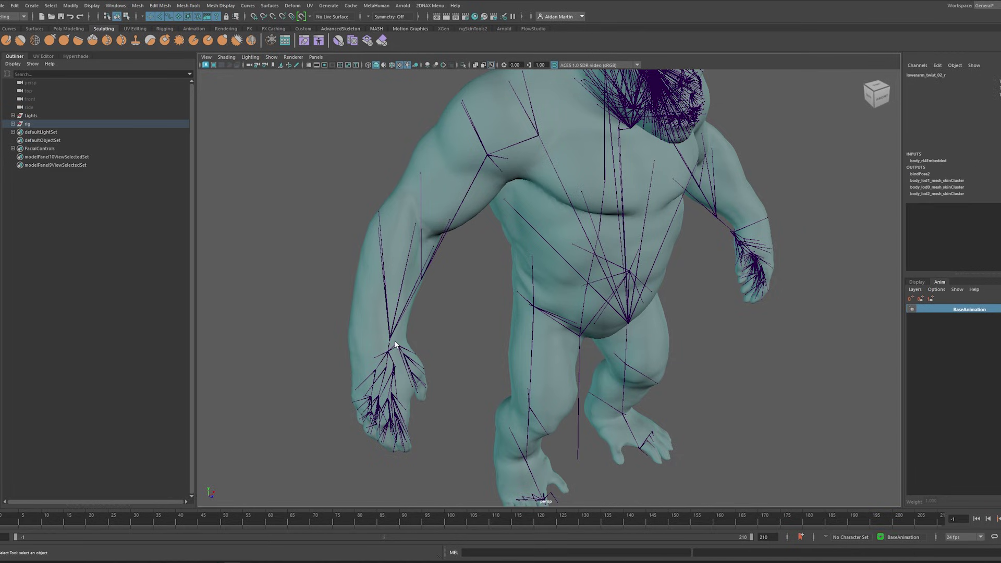
pyautogui.scroll(2, 458, 298)
pyautogui.click(12, 124)
pyautogui.keyDown('shift'); pyautogui.click(18, 149); pyautogui.keyUp('shift')
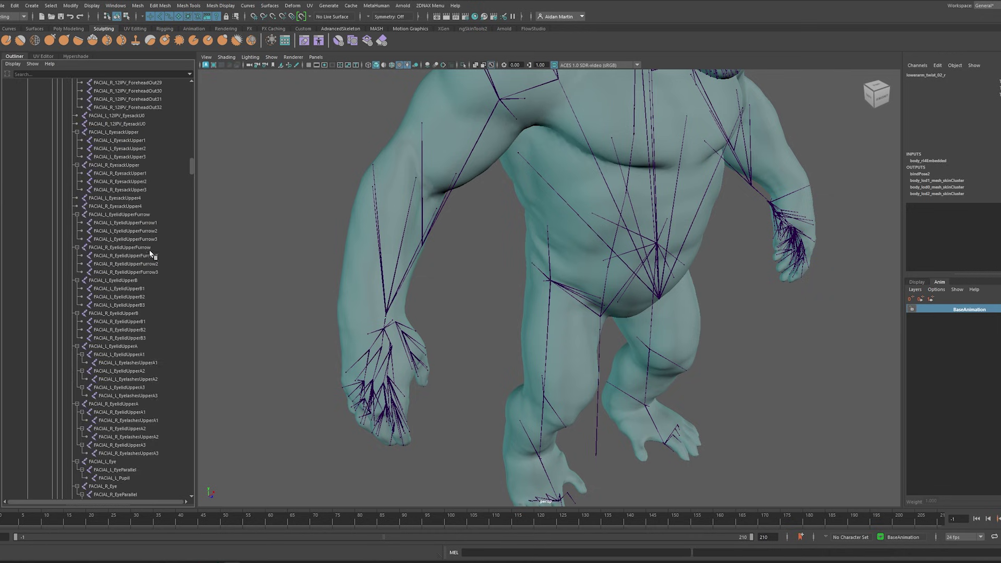
# Try rotating the lowerarm_r joint to test the forearm bend, undo the rotation and clear the selection
pyautogui.click(66, 231)
pyautogui.click(67, 239)
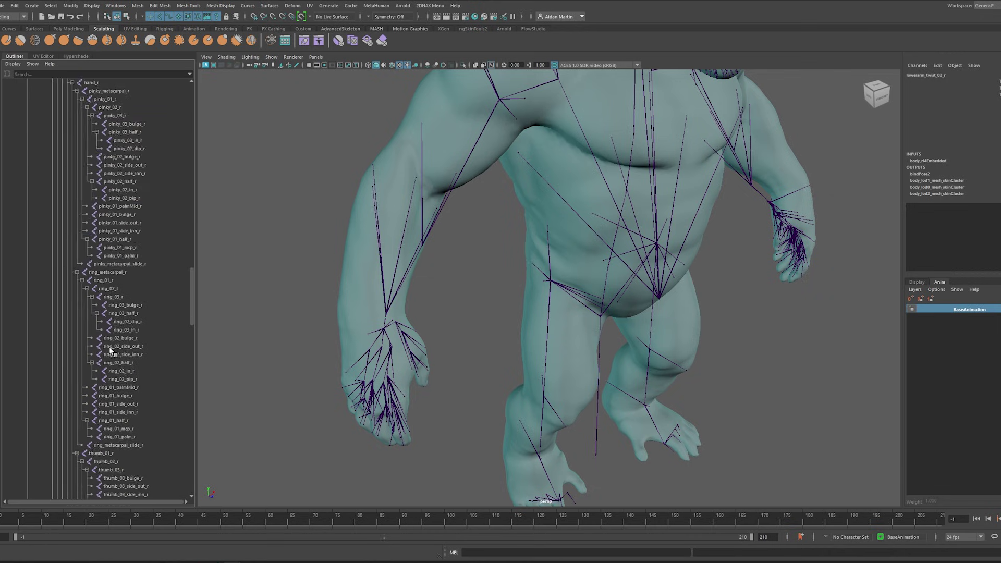
pyautogui.scroll(-5, 93, 313)
pyautogui.click(92, 272)
pyautogui.keyDown('alt'); pyautogui.moveTo(425, 313); pyautogui.dragTo(439, 315); pyautogui.keyUp('alt')
pyautogui.press('e')
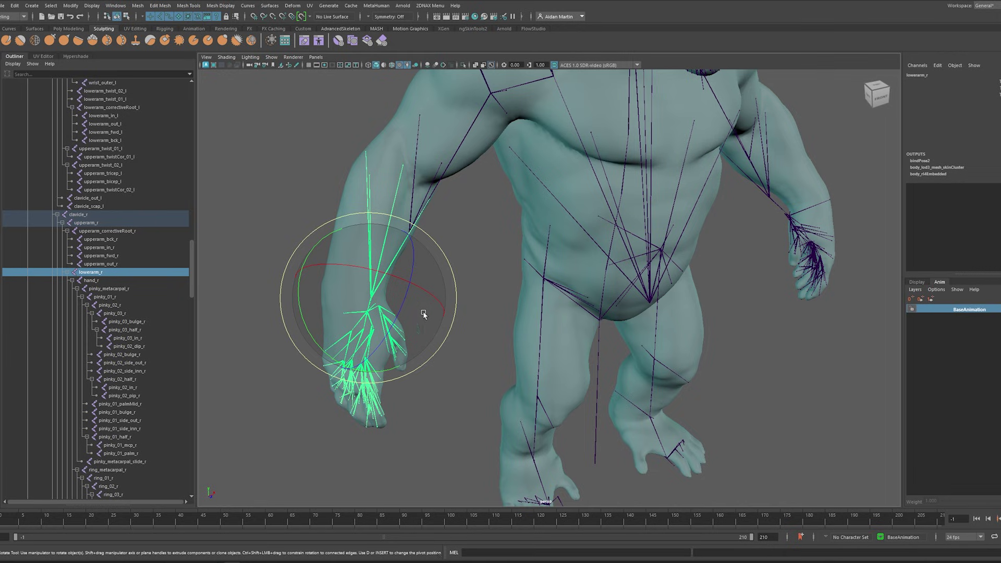
pyautogui.moveTo(393, 326); pyautogui.dragTo(536, 156)
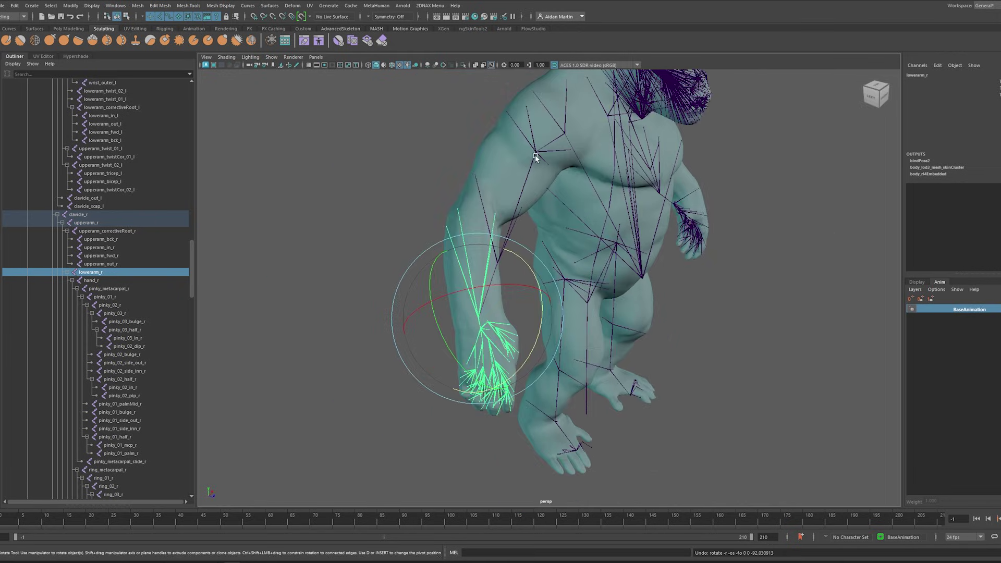
pyautogui.press('[')
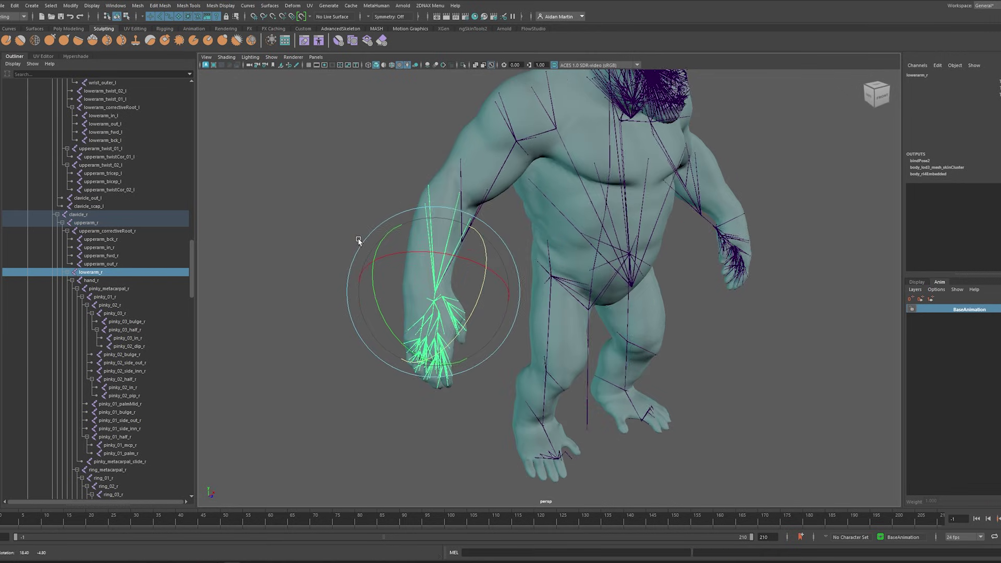
pyautogui.keyDown('alt'); pyautogui.moveTo(342, 216); pyautogui.dragTo(290, 205); pyautogui.keyUp('alt')
pyautogui.click(346, 167)
pyautogui.keyDown('alt'); pyautogui.moveTo(412, 232); pyautogui.dragTo(462, 236); pyautogui.keyUp('alt')
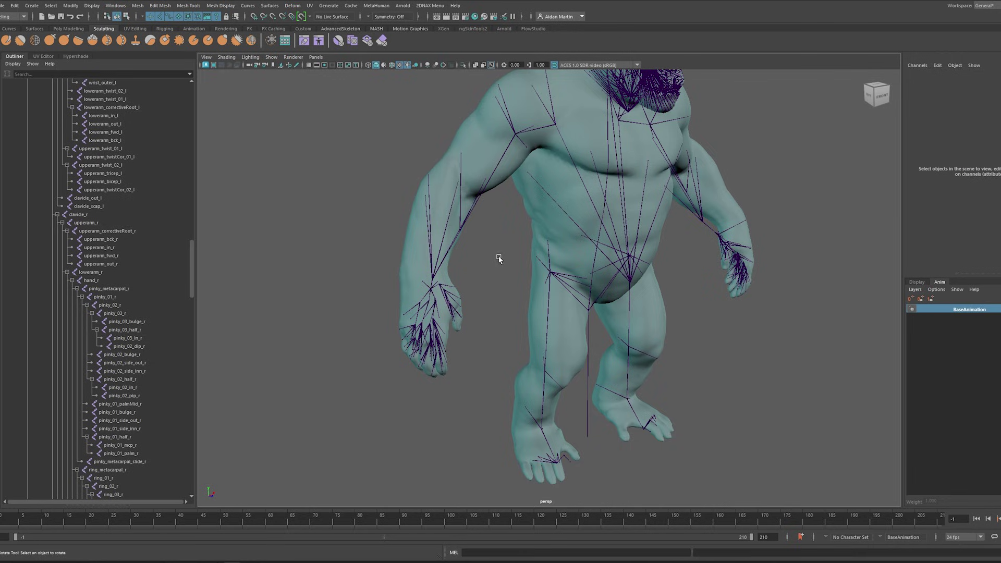
# Delete the joints_grp group from the rig
pyautogui.keyDown('alt'); pyautogui.moveTo(666, 290); pyautogui.dragTo(586, 264); pyautogui.keyUp('alt')
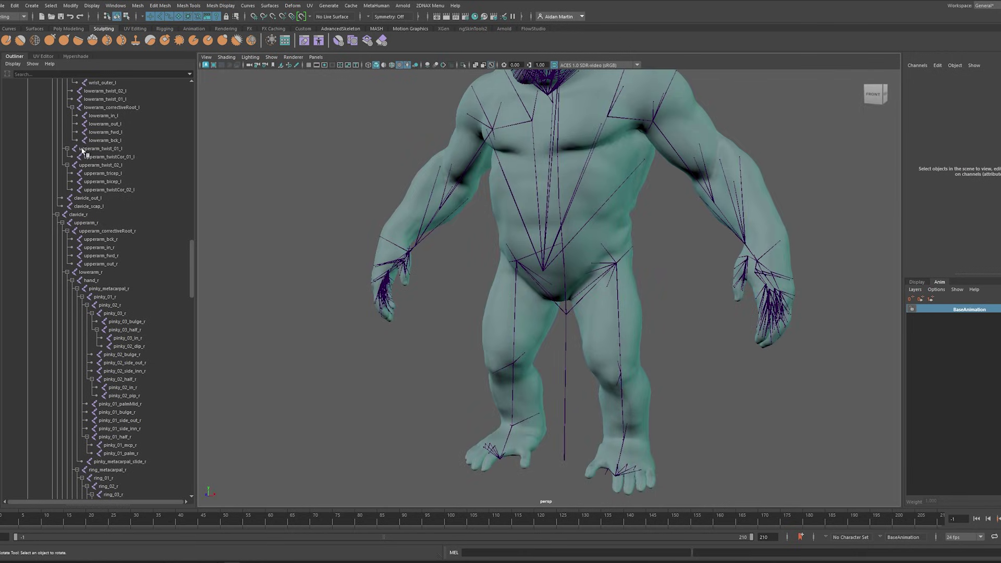
pyautogui.click(34, 148)
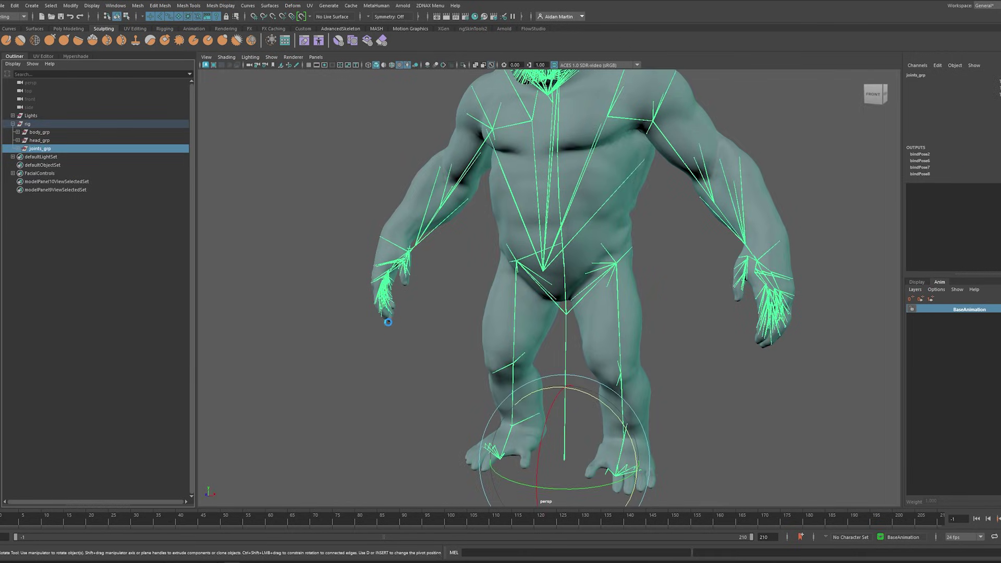
pyautogui.click(446, 320)
# Expand body_grp down to its LOD0 group and unparent body_lod0_mesh to the scene's top level
pyautogui.click(31, 134)
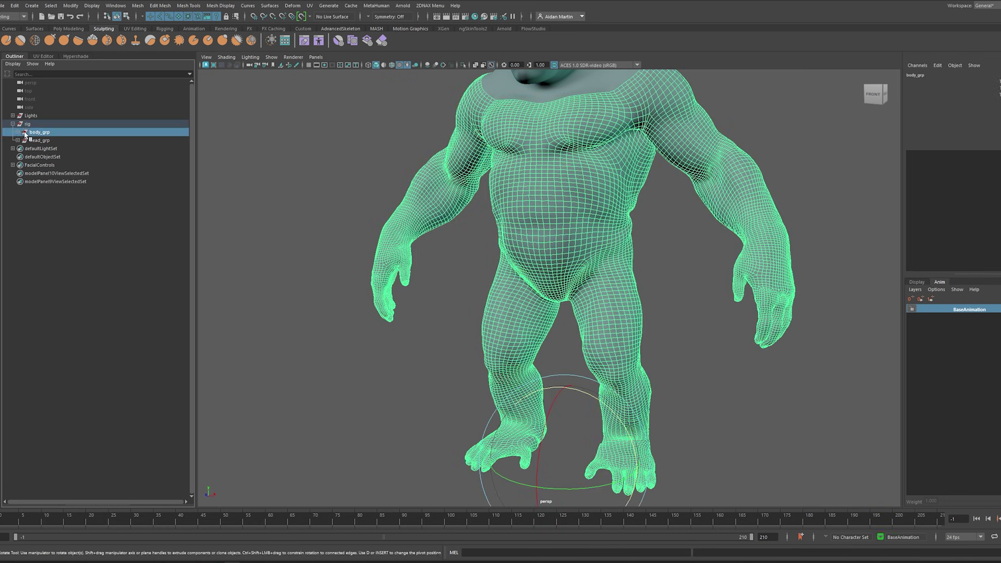
pyautogui.click(17, 132)
pyautogui.click(17, 149)
pyautogui.click(23, 140)
pyautogui.click(27, 148)
pyautogui.click(54, 157)
pyautogui.hotkey('shift', 'p')
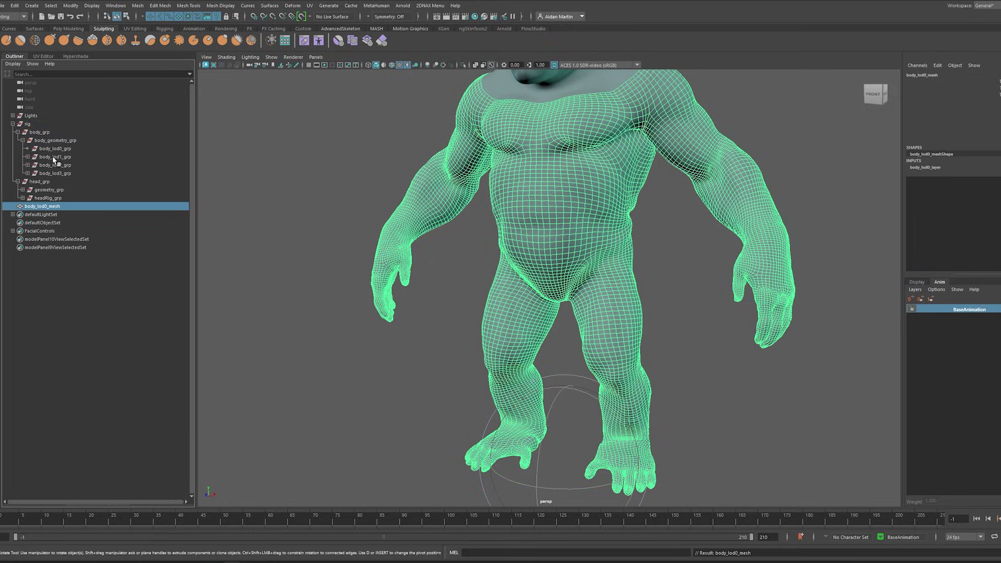
# Expand the head geometry down to head_lod0_grp and unparent its meshes, from head_lod0_mesh to cartilage_lod0_mesh, to the scene's top level
pyautogui.click(22, 189)
pyautogui.click(27, 198)
pyautogui.click(58, 207)
pyautogui.keyDown('shift'); pyautogui.click(69, 271); pyautogui.keyUp('shift')
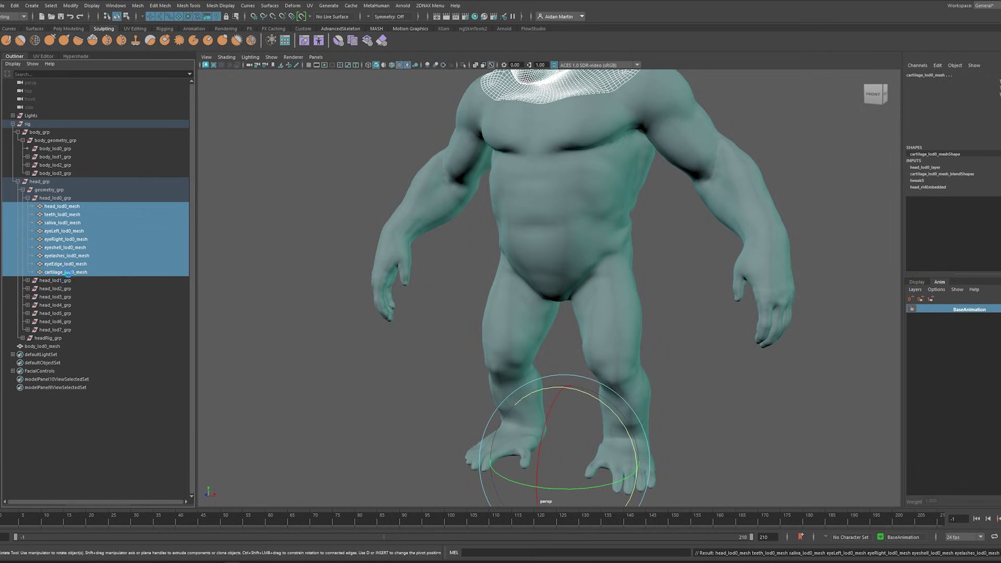
pyautogui.hotkey('shift', 'p')
# Delete the Lights and rig groups, and show the remaining gorilla meshes fully framed with default shading
pyautogui.click(34, 115)
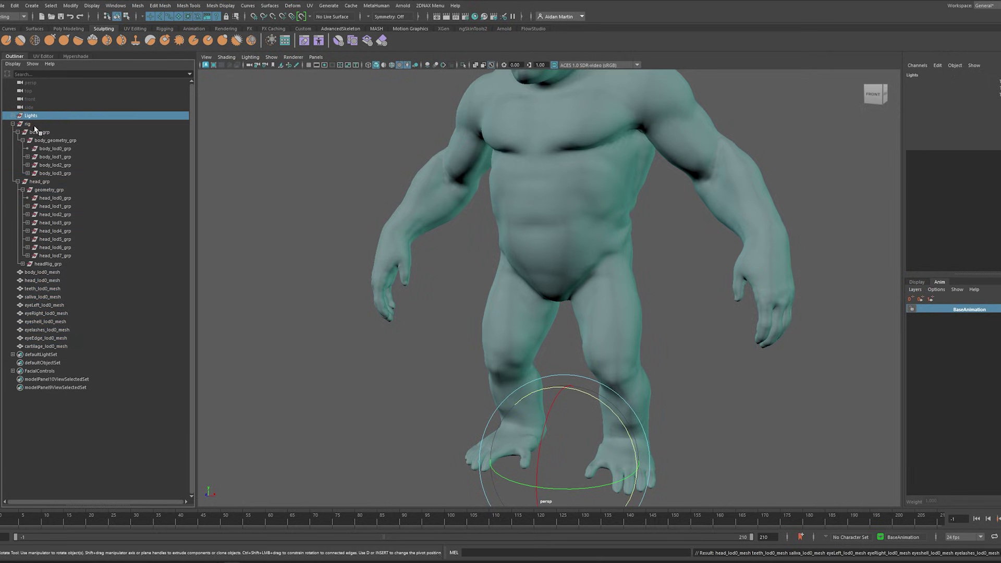
pyautogui.keyDown('shift'); pyautogui.click(35, 123); pyautogui.keyUp('shift')
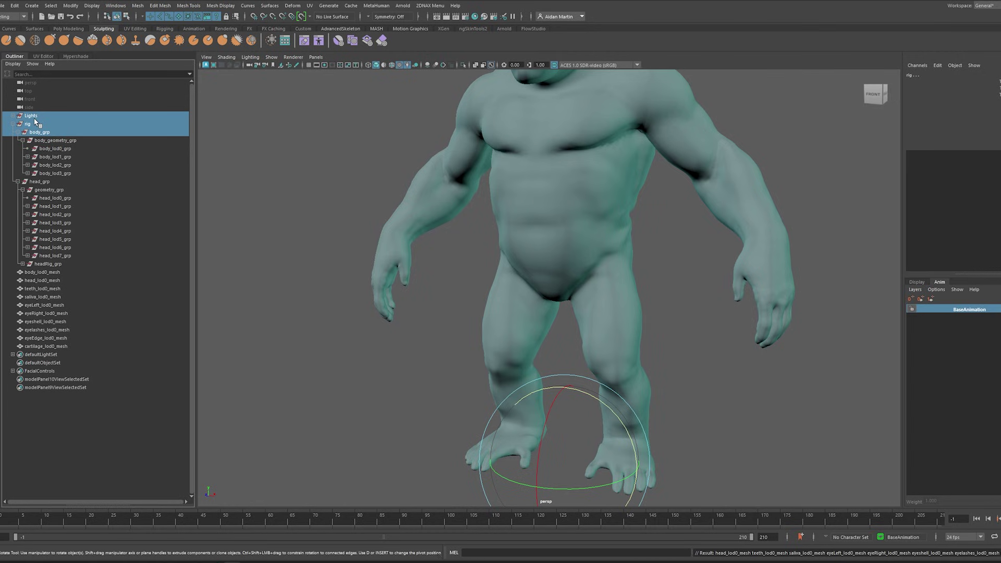
pyautogui.press('Delete')
pyautogui.click(42, 117)
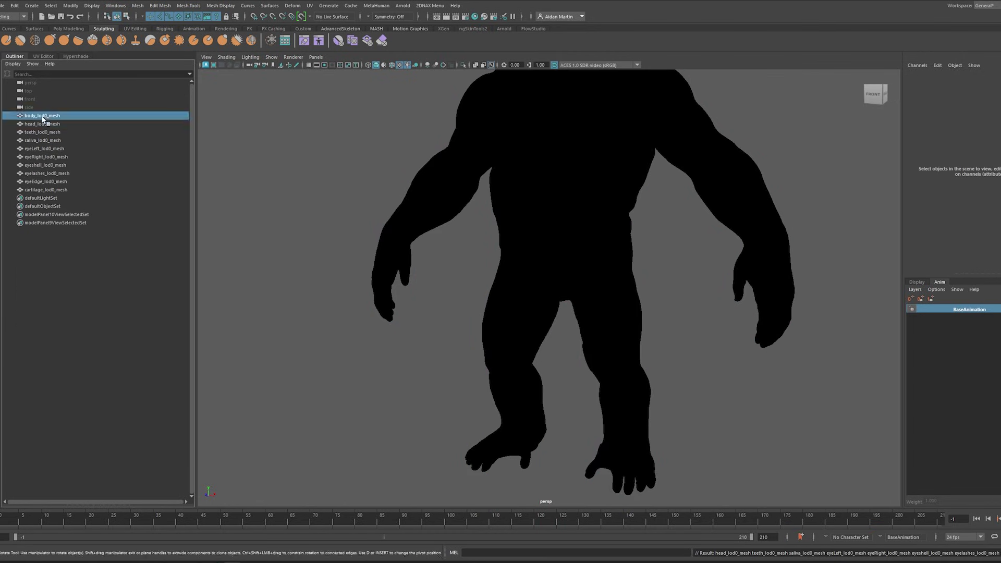
pyautogui.press('5')
pyautogui.press('f')
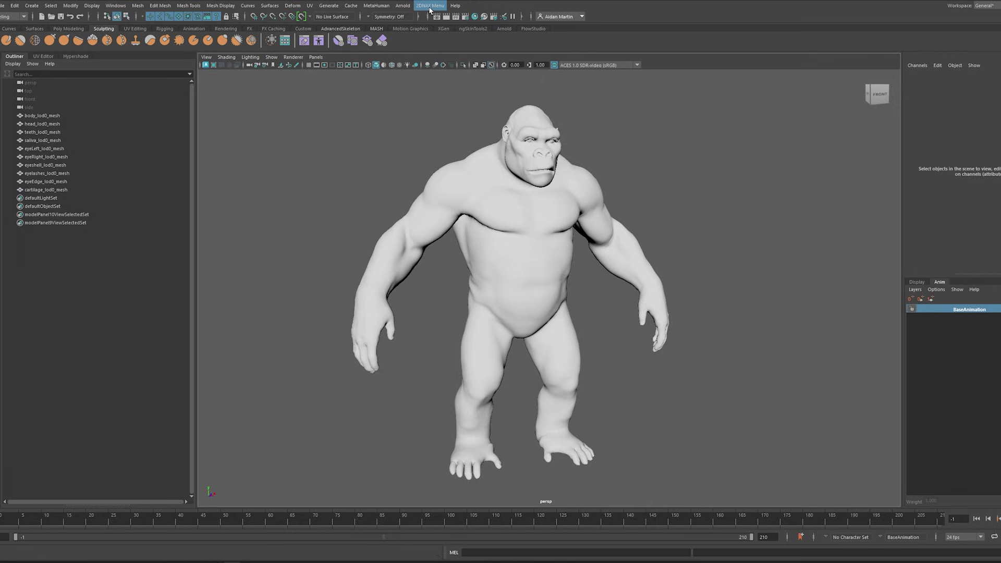
# Open the 2DNAX CharacterEditor and place its window beside the gorilla
pyautogui.click(432, 6)
pyautogui.click(431, 7)
pyautogui.click(430, 5)
pyautogui.moveTo(446, 22)
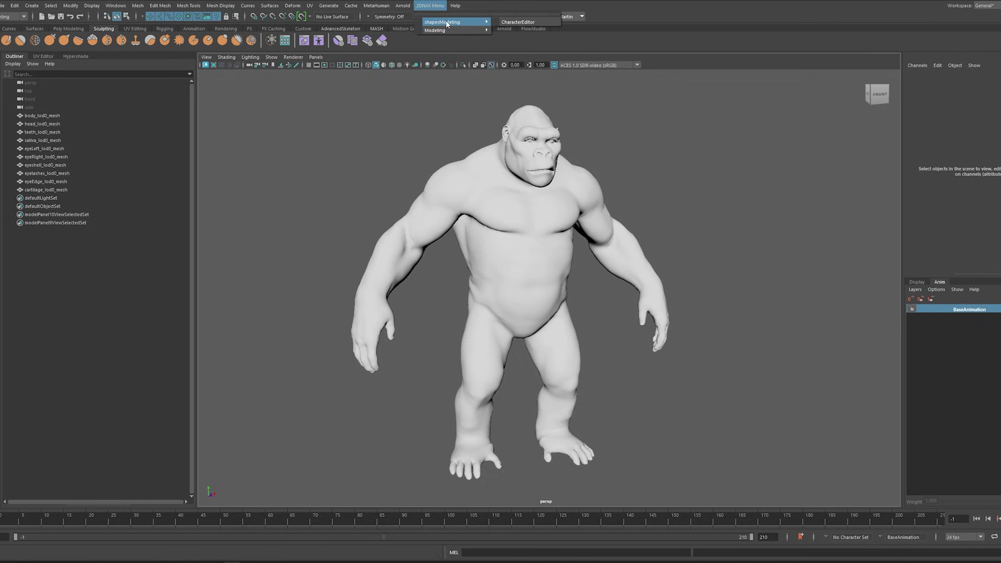
pyautogui.click(533, 23)
pyautogui.keyDown('alt'); pyautogui.moveTo(610, 235); pyautogui.dragTo(563, 220); pyautogui.keyUp('alt')
pyautogui.moveTo(870, 91); pyautogui.dragTo(810, 84)
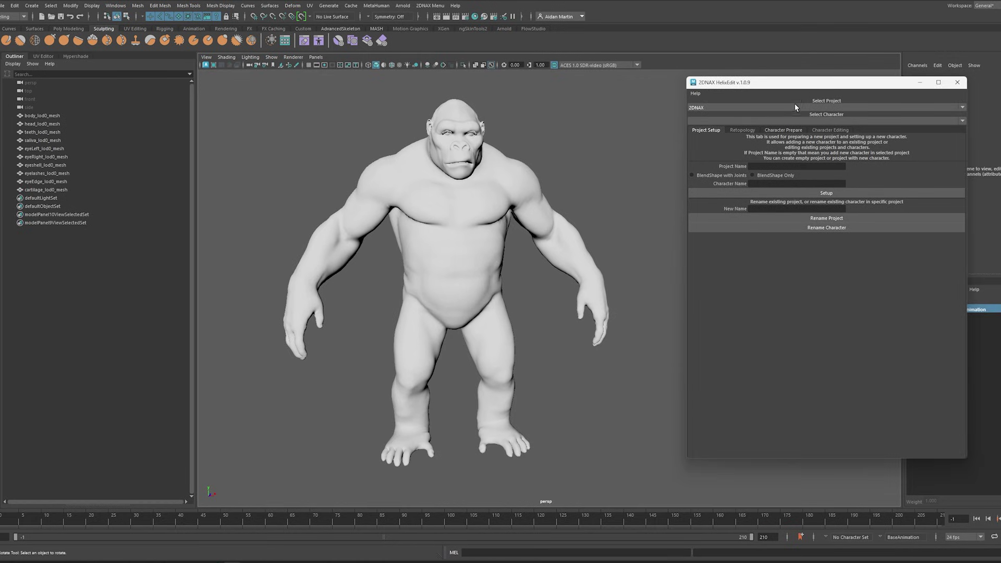
pyautogui.moveTo(797, 79); pyautogui.dragTo(784, 80)
# Select the MetaGorillaTest project and its MalikKong character in the character editor
pyautogui.click(768, 108)
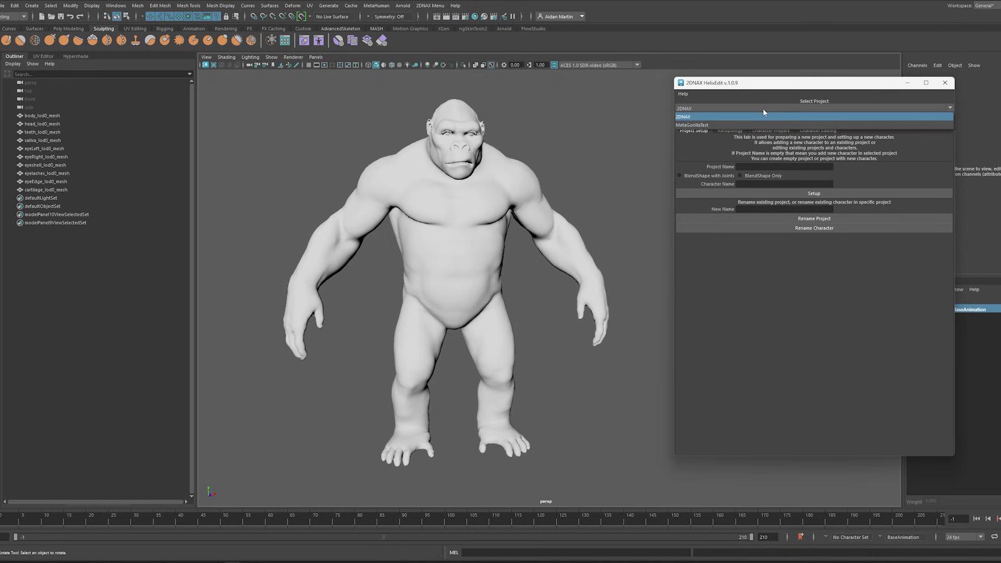
pyautogui.click(772, 126)
pyautogui.click(796, 121)
pyautogui.click(689, 145)
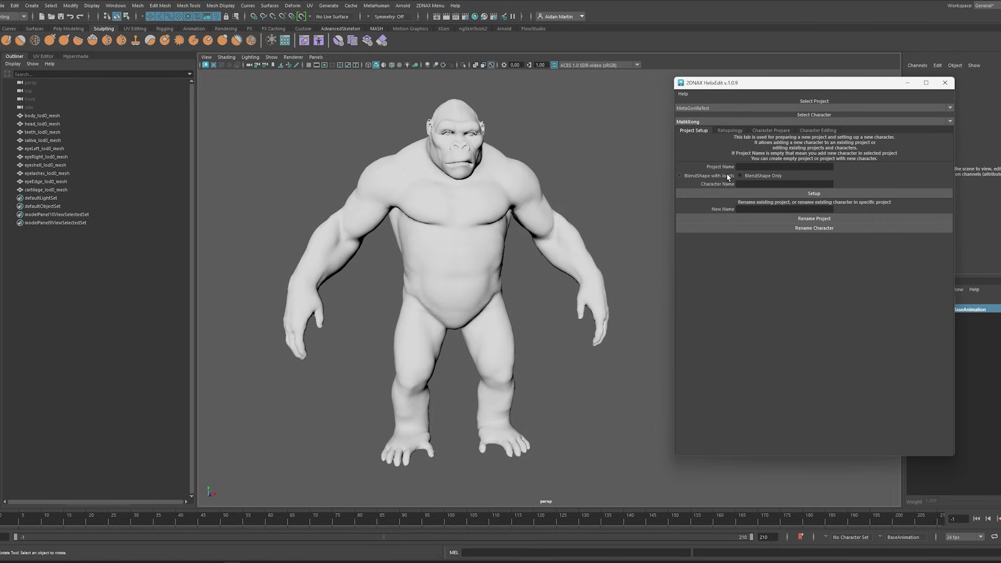
# Set up a new character named Kong in project MetaGorillaTest with the BlendShape Only option
pyautogui.click(760, 167)
pyautogui.write('MetaGorillaTest')
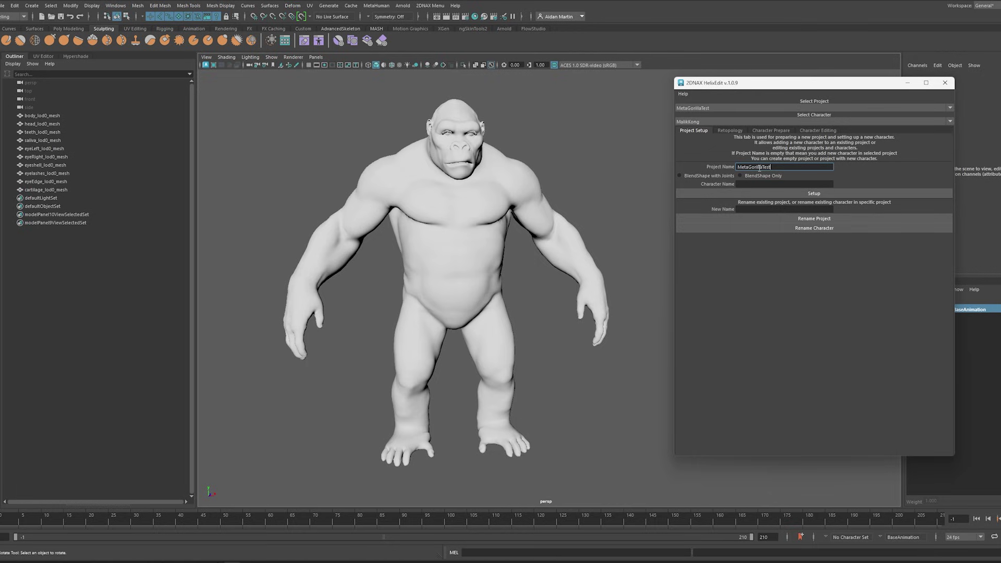
pyautogui.click(772, 185)
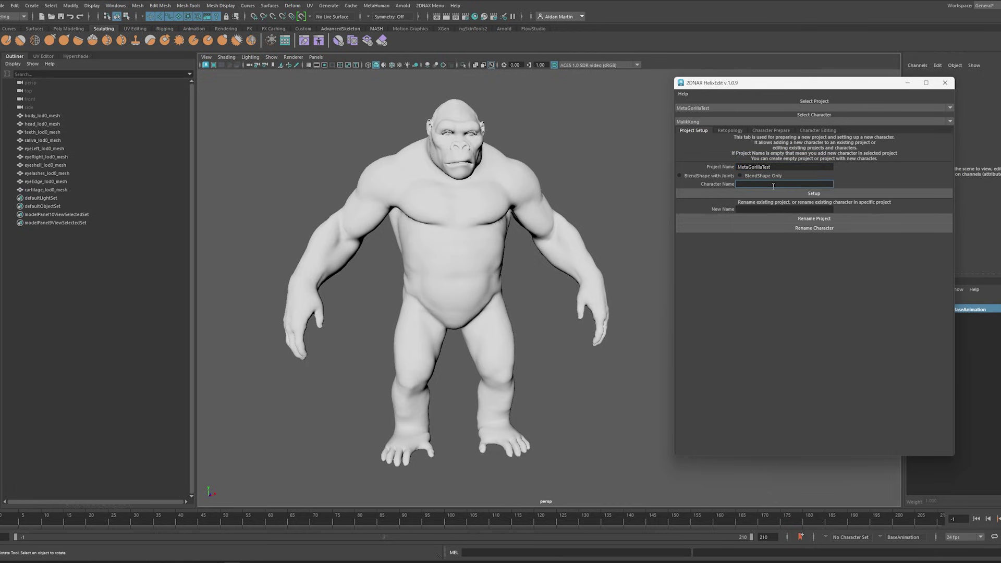
pyautogui.write('Kong')
pyautogui.click(741, 177)
pyautogui.click(815, 194)
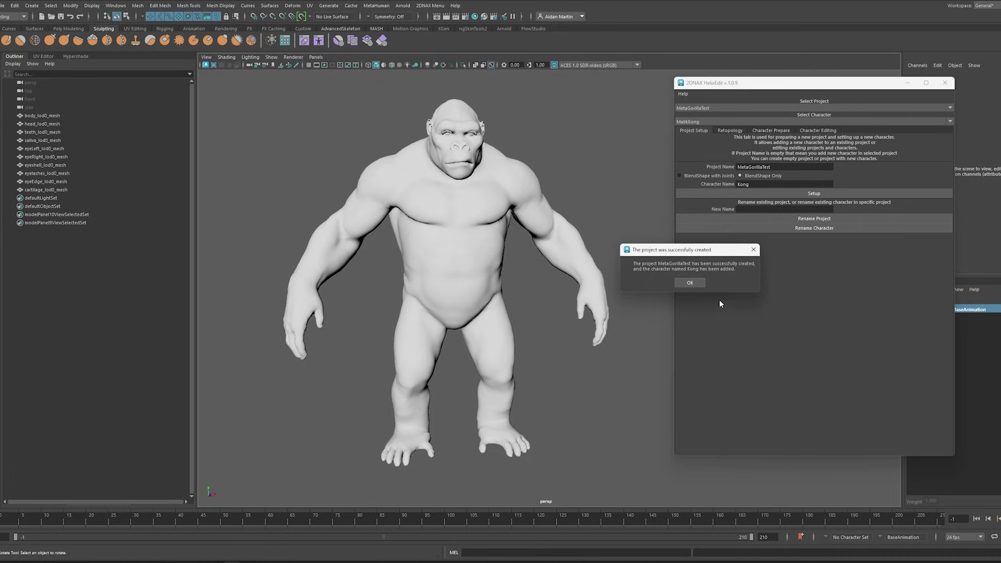
pyautogui.click(692, 283)
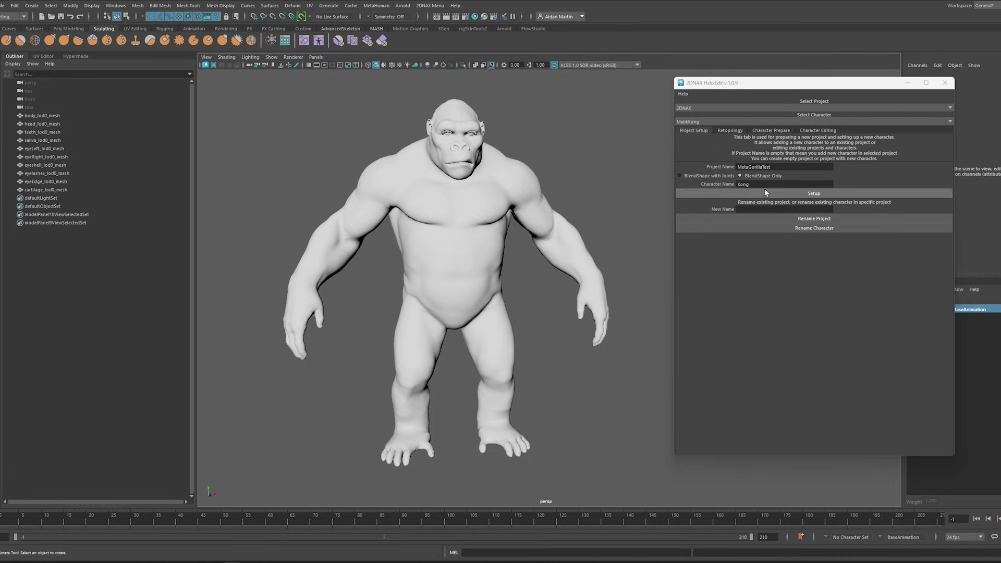
# Switch to the Character Prepare stage and select the MetaGorillaTest project with the Kong character
pyautogui.click(771, 132)
pyautogui.click(709, 108)
pyautogui.click(693, 124)
pyautogui.click(698, 122)
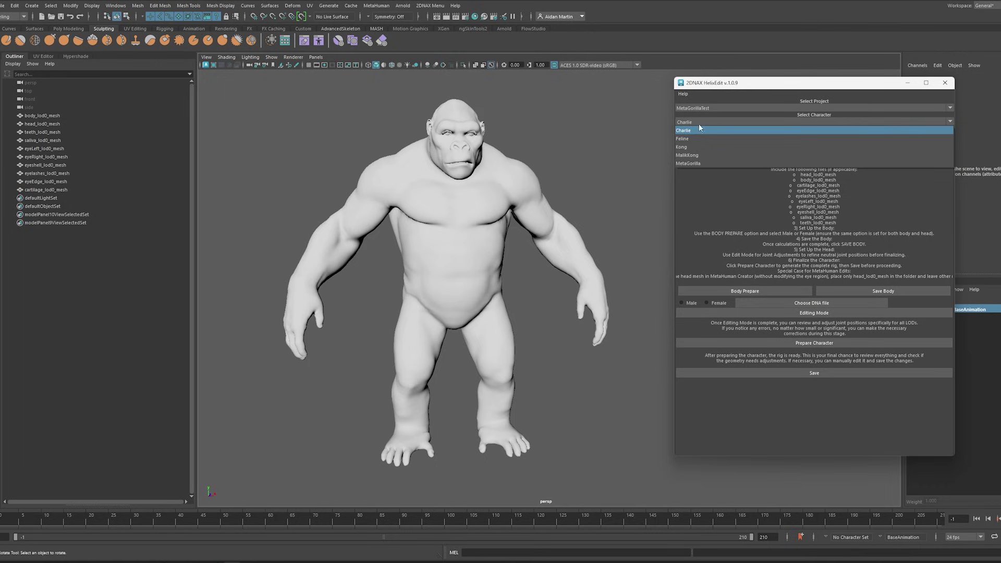
pyautogui.click(689, 143)
pyautogui.moveTo(740, 82); pyautogui.dragTo(696, 85)
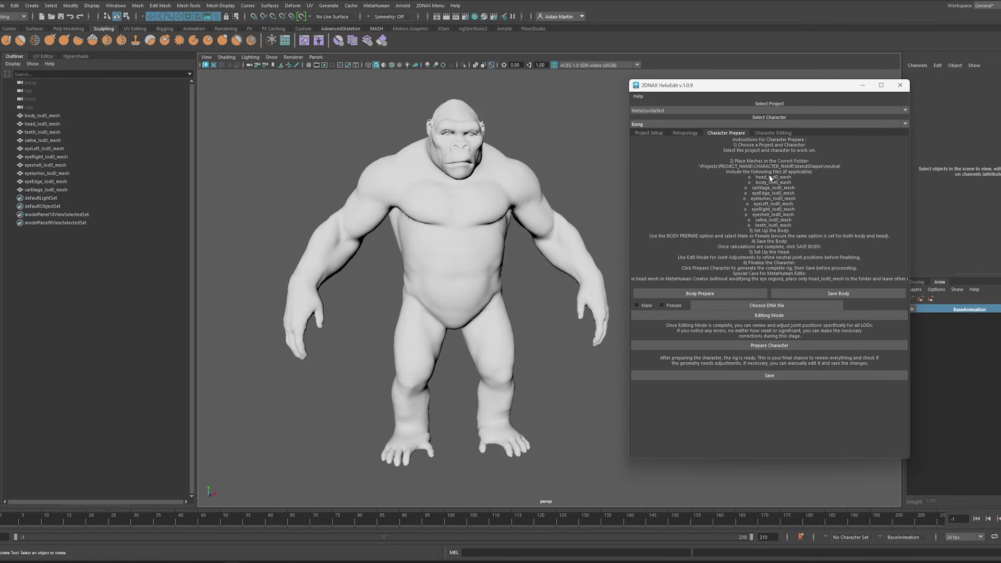
pyautogui.click(40, 116)
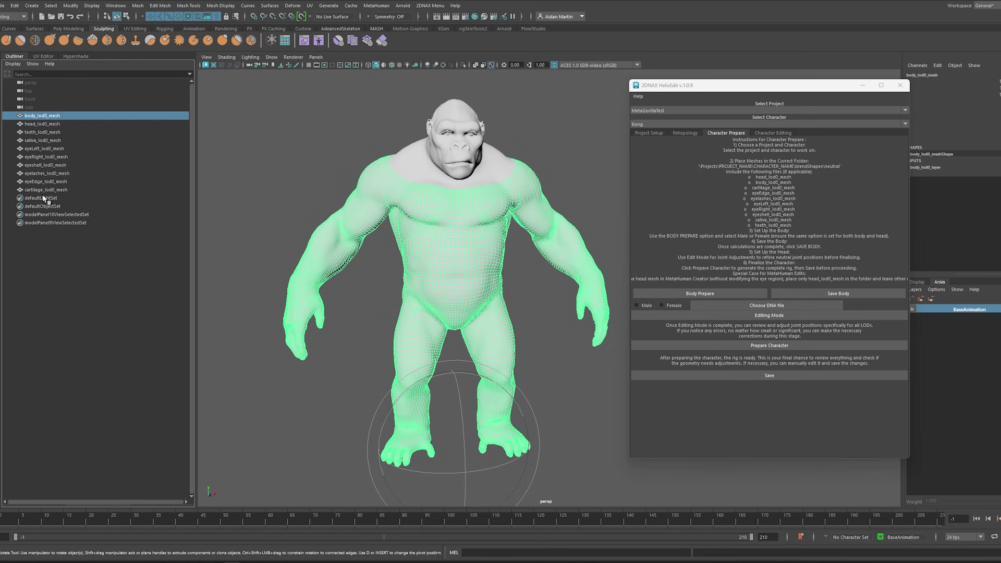
pyautogui.keyDown('shift'); pyautogui.click(45, 190); pyautogui.keyUp('shift')
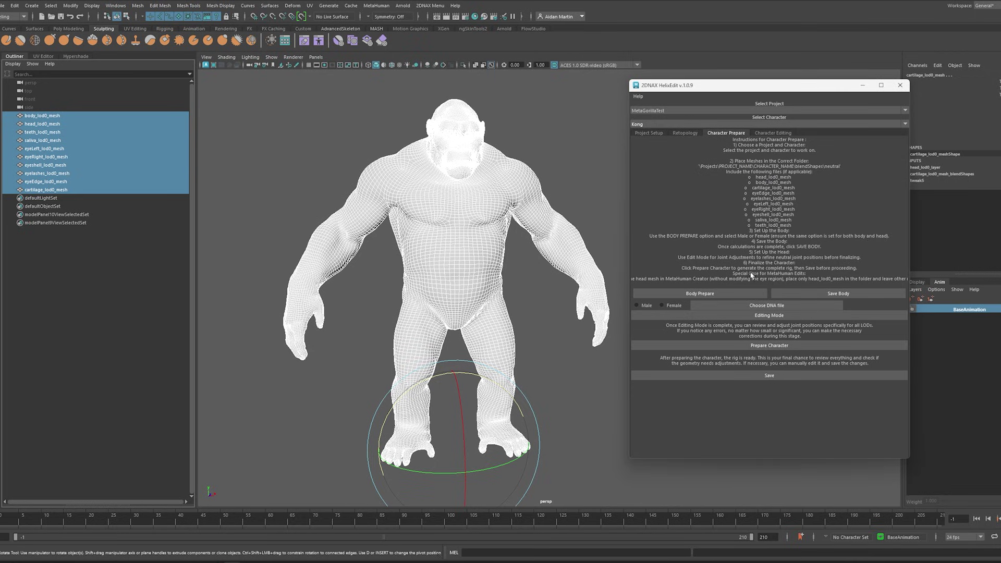
pyautogui.moveTo(749, 90); pyautogui.dragTo(825, 79)
pyautogui.click(658, 133)
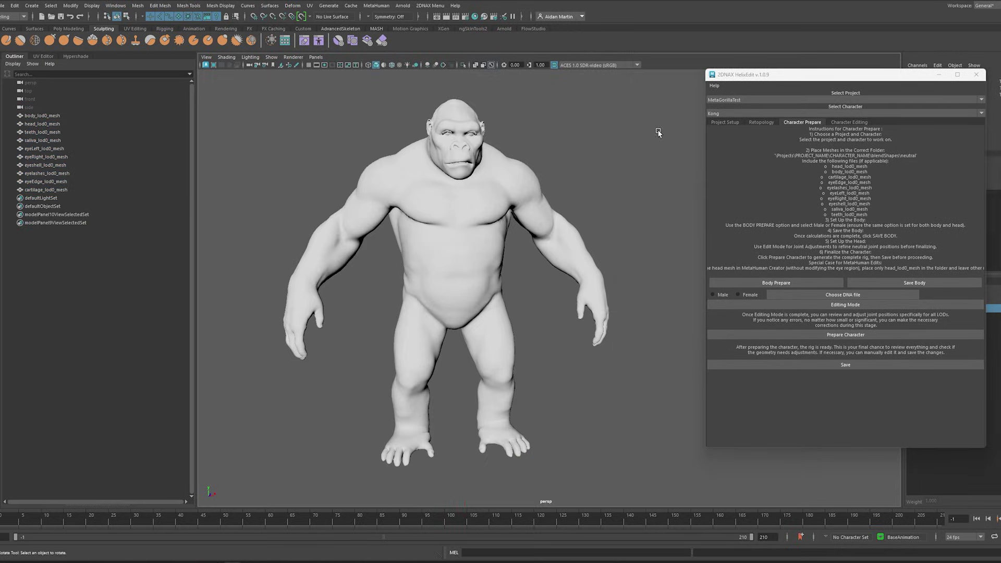
# Open the 2DNAX Import/Export tool with its path set to Kong's blendShapes\neutral folder in the MetaGorillaTest project
pyautogui.click(419, 6)
pyautogui.moveTo(441, 30)
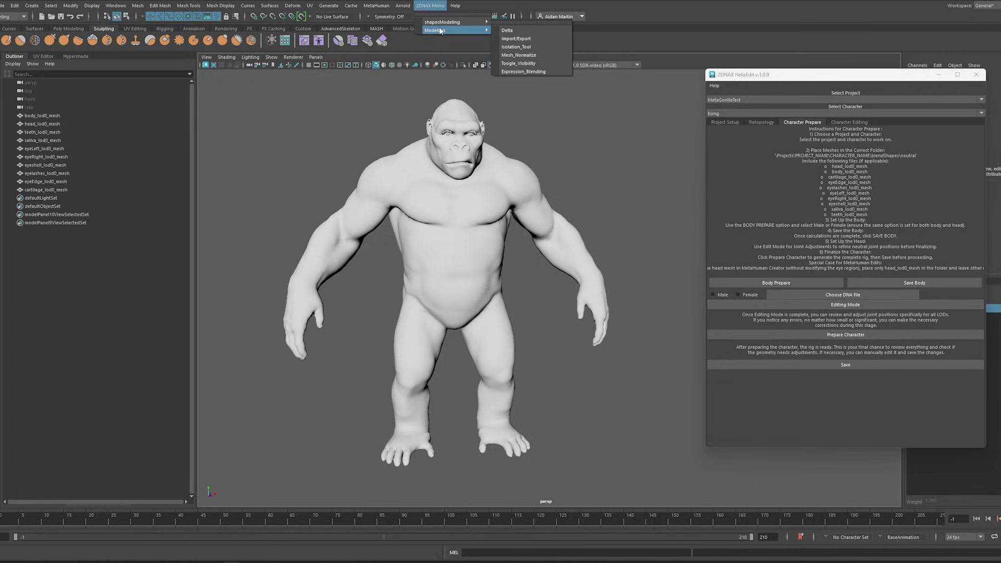
pyautogui.click(519, 38)
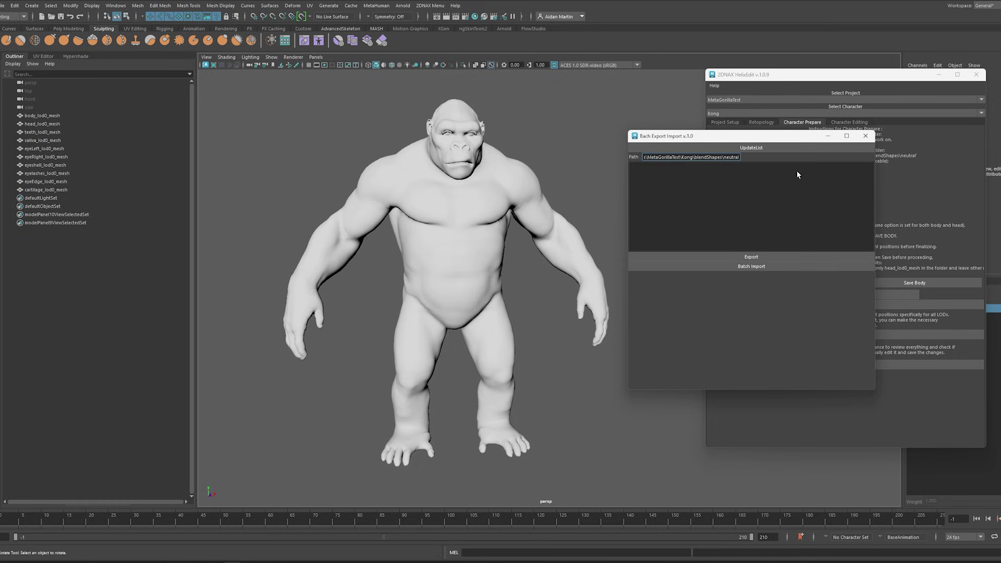
pyautogui.moveTo(752, 139); pyautogui.dragTo(645, 185)
pyautogui.click(803, 158)
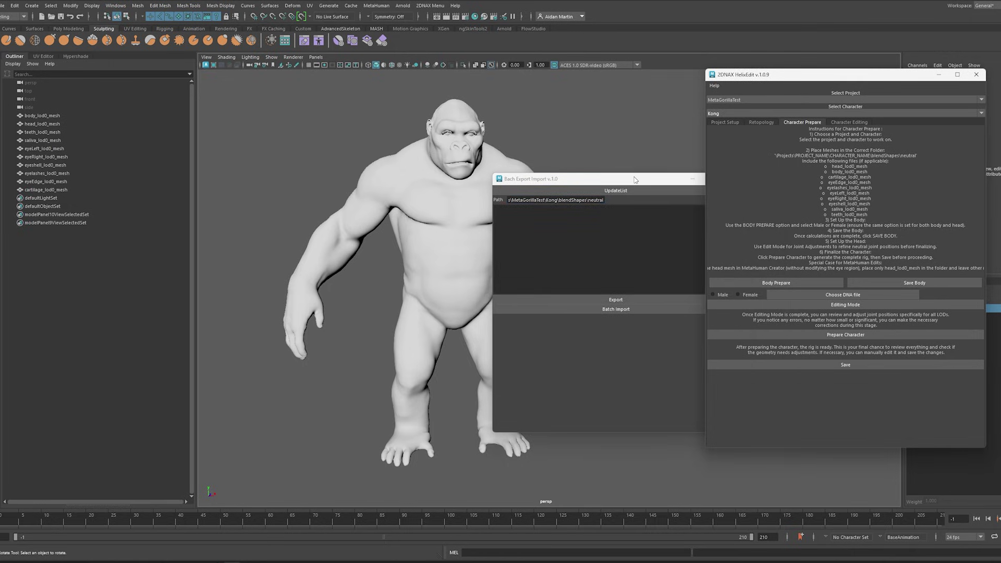
pyautogui.moveTo(673, 179); pyautogui.dragTo(671, 157)
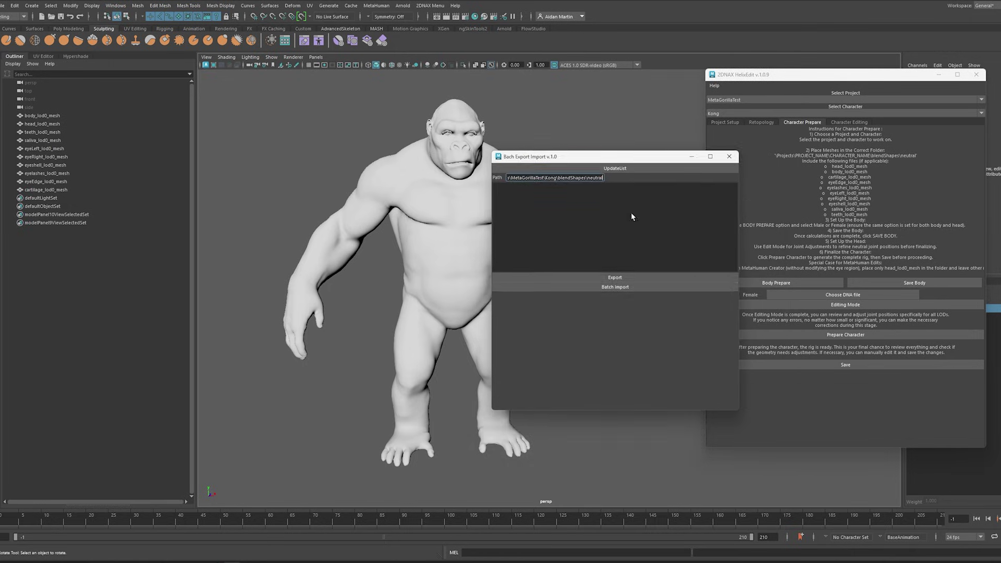
# Export all LOD0 meshes, from body_lod0_mesh to cartilage_lod0_mesh, to Kong's neutral blendshape folder
pyautogui.click(46, 117)
pyautogui.keyDown('shift'); pyautogui.click(52, 190); pyautogui.keyUp('shift')
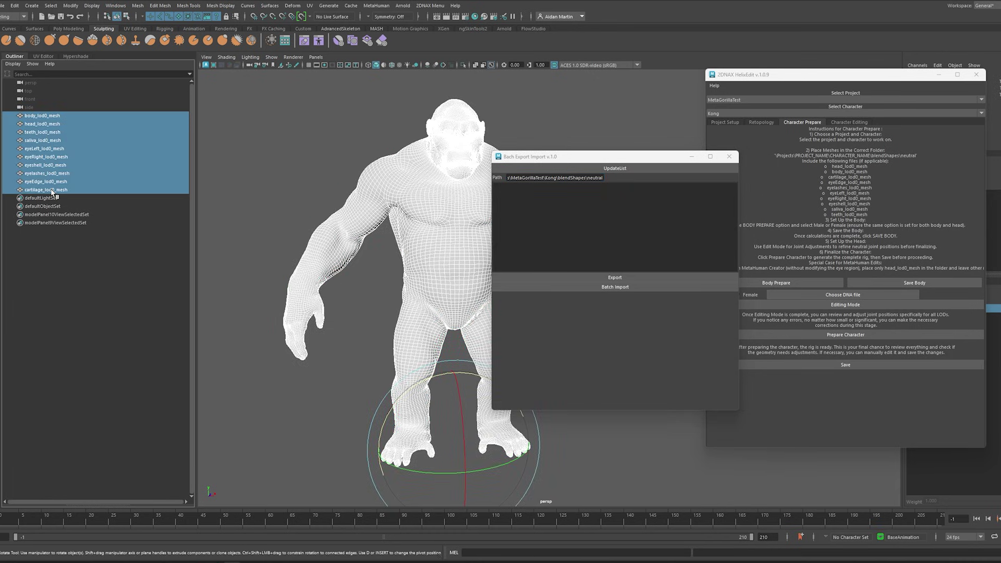
pyautogui.click(624, 279)
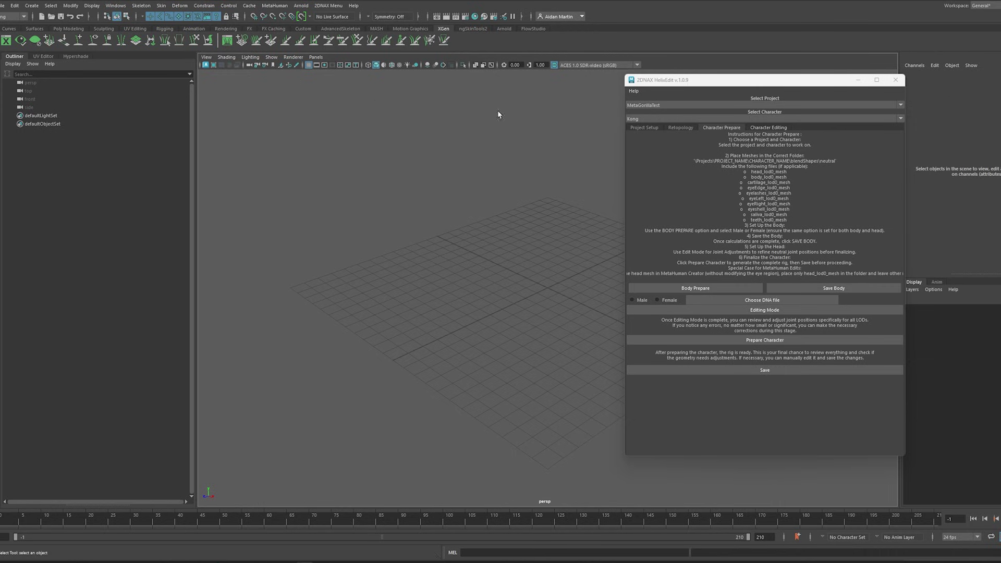
# Run Body Prepare for the Kong character to generate its body mesh and joints
pyautogui.moveTo(643, 84); pyautogui.dragTo(620, 91)
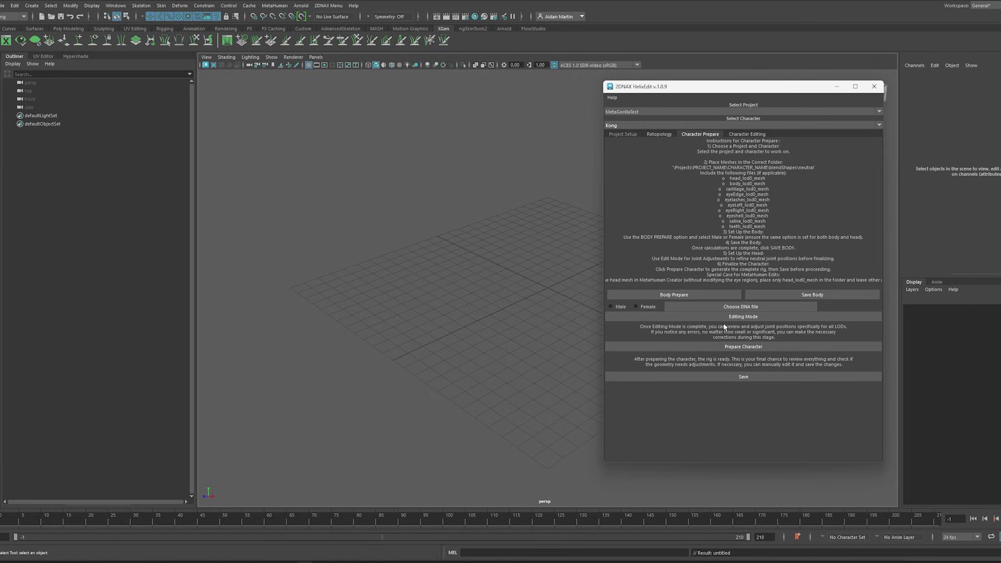
pyautogui.click(677, 295)
pyautogui.click(672, 280)
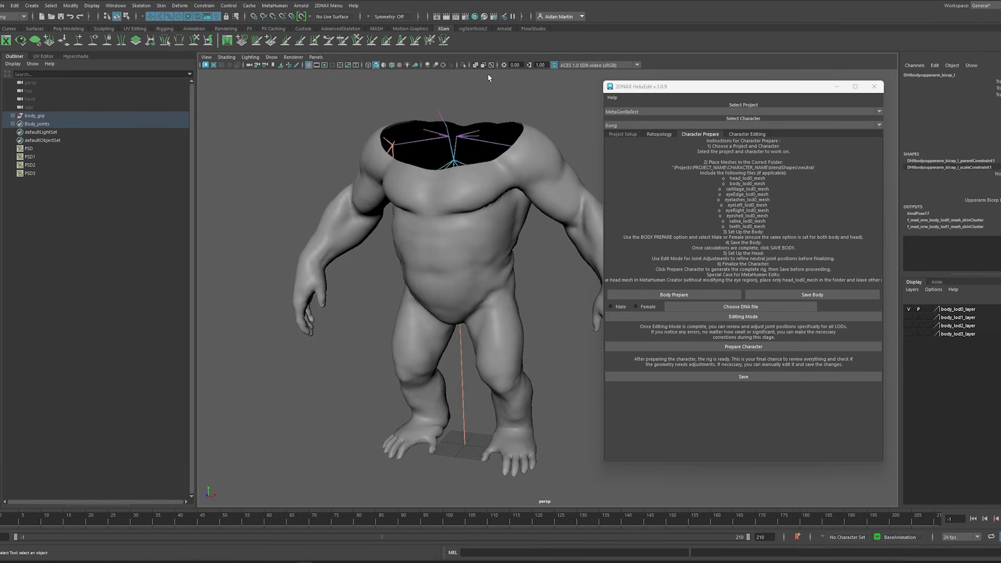
# Inspect the right arm's new joints and try rotating them to test how the body deforms
pyautogui.scroll(6, 499, 251)
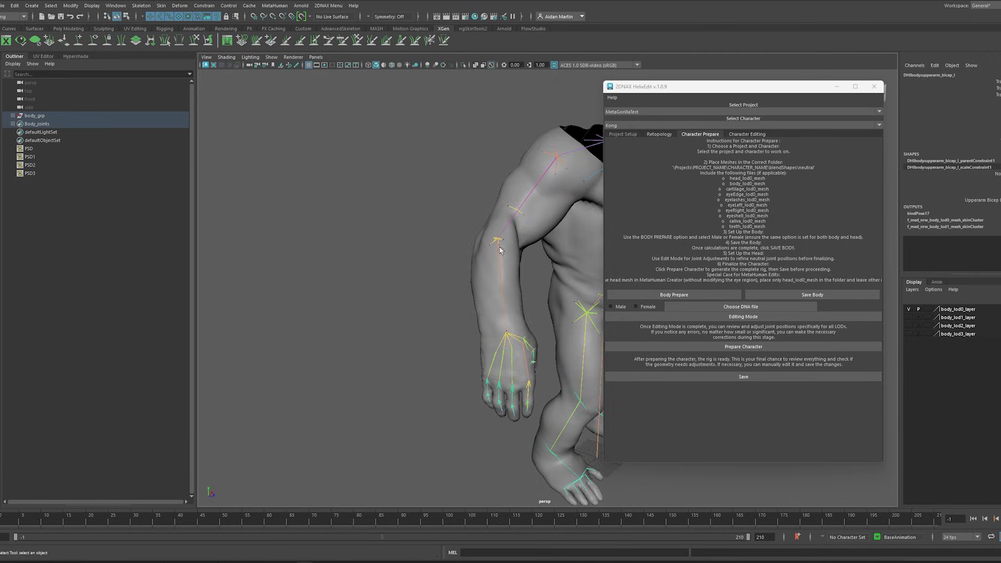
pyautogui.scroll(-6, 469, 247)
pyautogui.keyDown('alt'); pyautogui.moveTo(443, 245); pyautogui.dragTo(372, 112); pyautogui.keyUp('alt')
pyautogui.click(453, 368)
pyautogui.press('e')
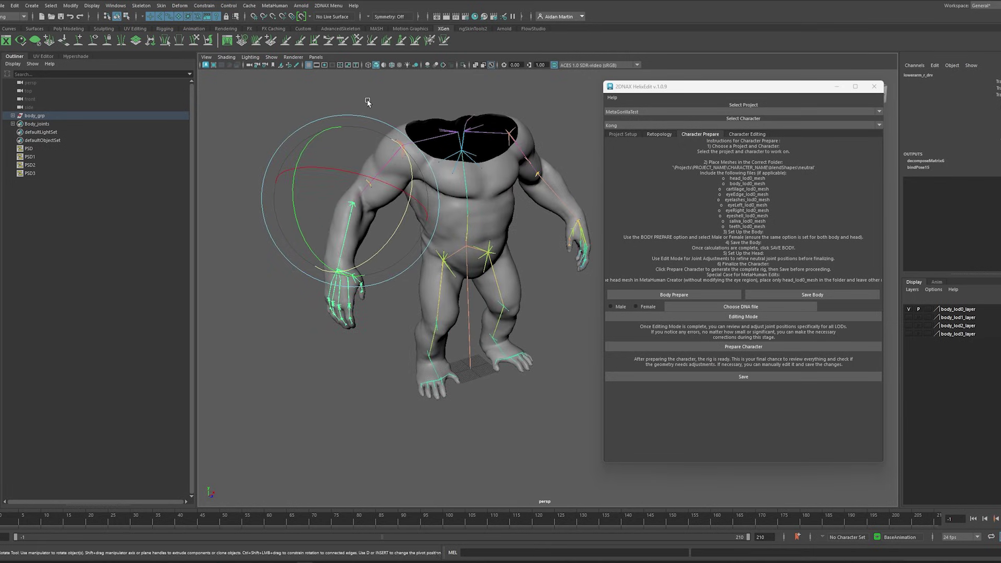
pyautogui.click(368, 97)
pyautogui.click(386, 164)
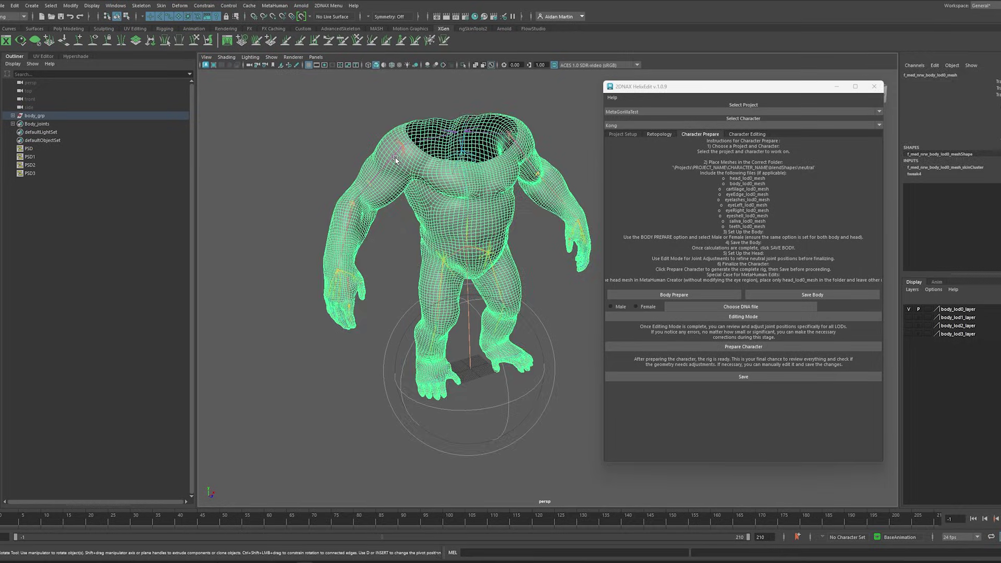
pyautogui.click(391, 161)
pyautogui.moveTo(343, 123); pyautogui.dragTo(335, 152)
pyautogui.click(335, 151)
# Try rotating the clavicle_r_drv joint, undo the test rotations and clear the selection
pyautogui.click(432, 139)
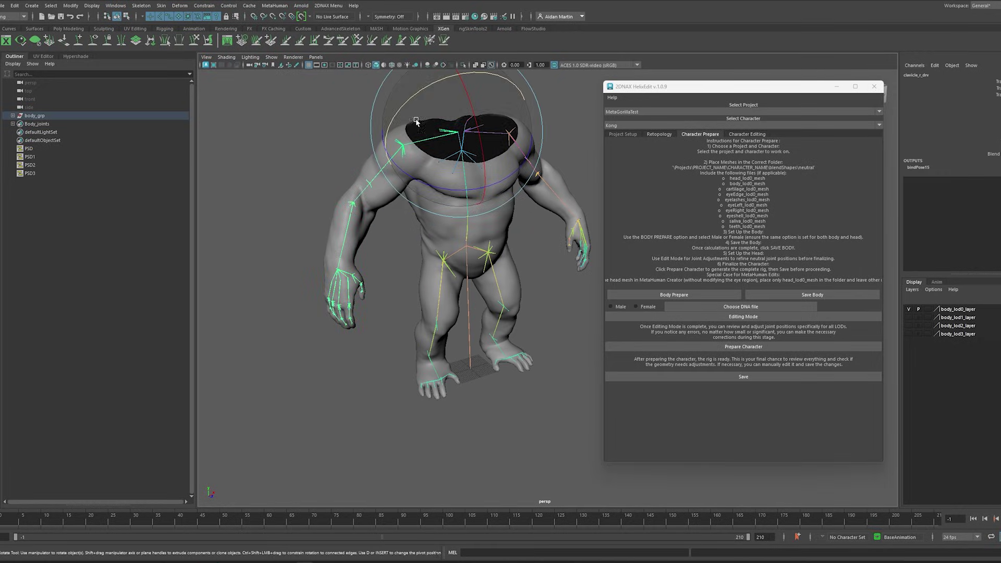
pyautogui.moveTo(450, 76); pyautogui.dragTo(472, 219)
pyautogui.hotkey('ctrl', 'z')
pyautogui.hotkey('ctrl', 'z')
pyautogui.hotkey('ctrl', 'z')
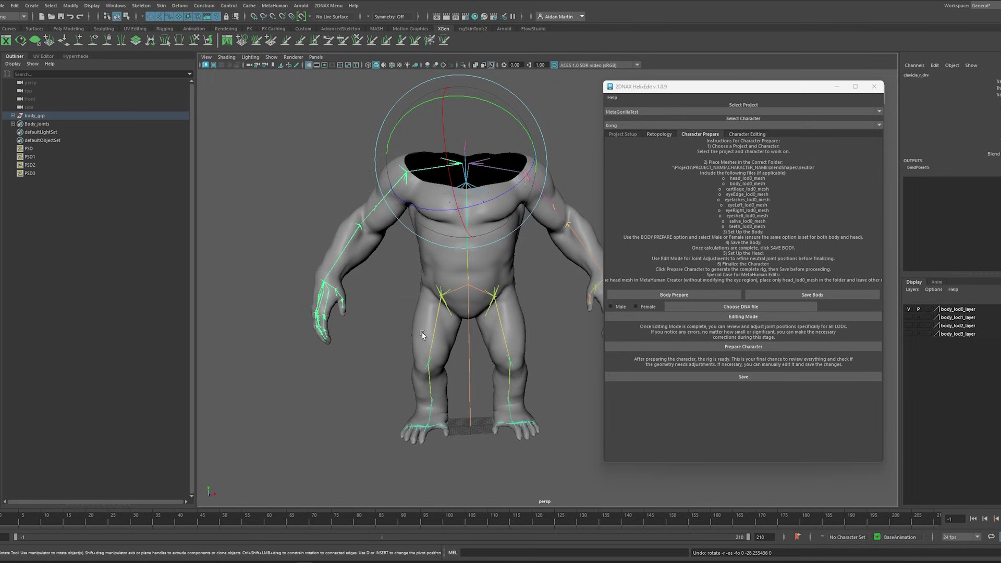
pyautogui.keyDown('alt'); pyautogui.moveTo(497, 334); pyautogui.dragTo(510, 267); pyautogui.keyUp('alt')
pyautogui.click(514, 252)
# Save the prepared body and start Editing Mode for the Kong character with the Male option
pyautogui.click(803, 297)
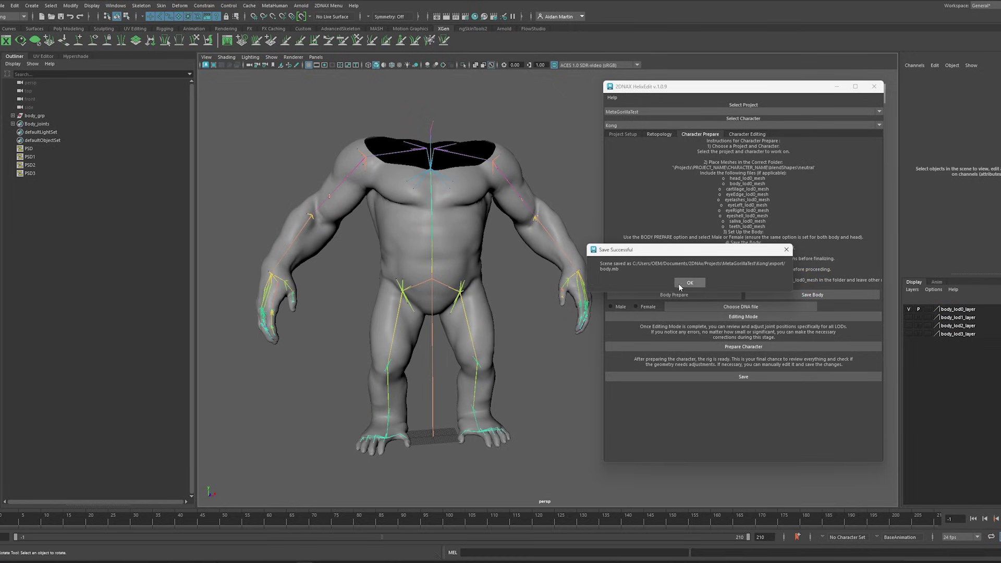
pyautogui.click(691, 284)
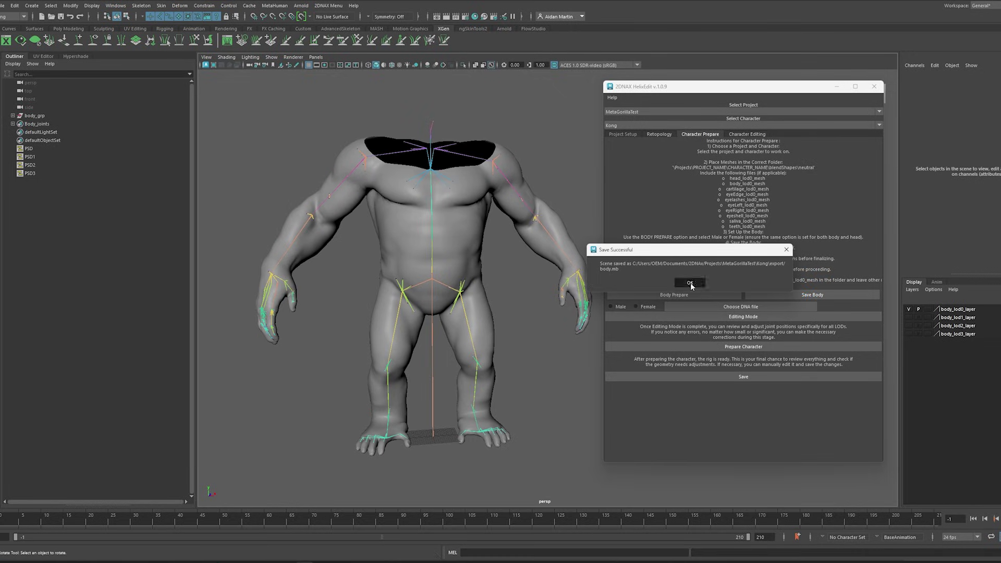
pyautogui.click(611, 307)
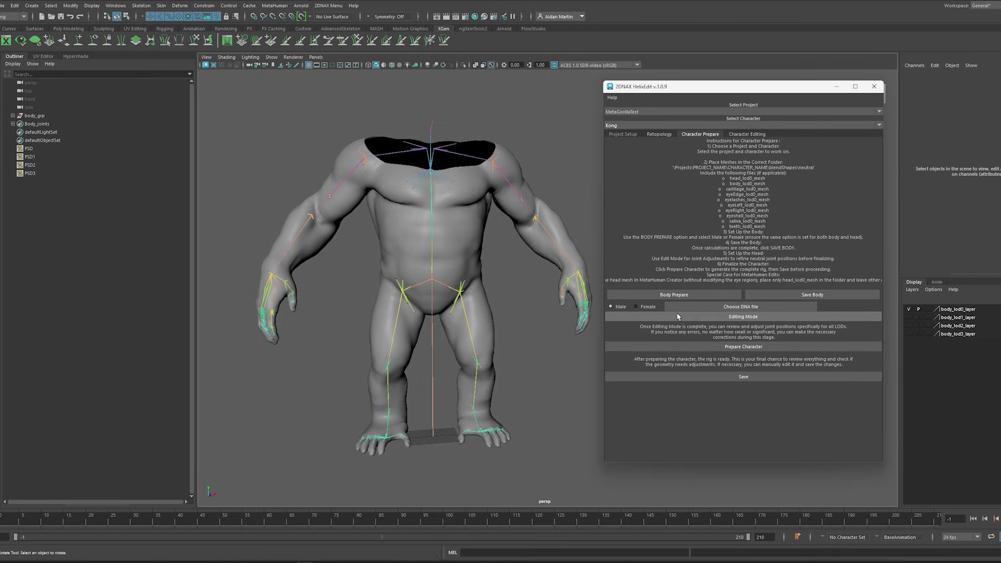
pyautogui.click(745, 320)
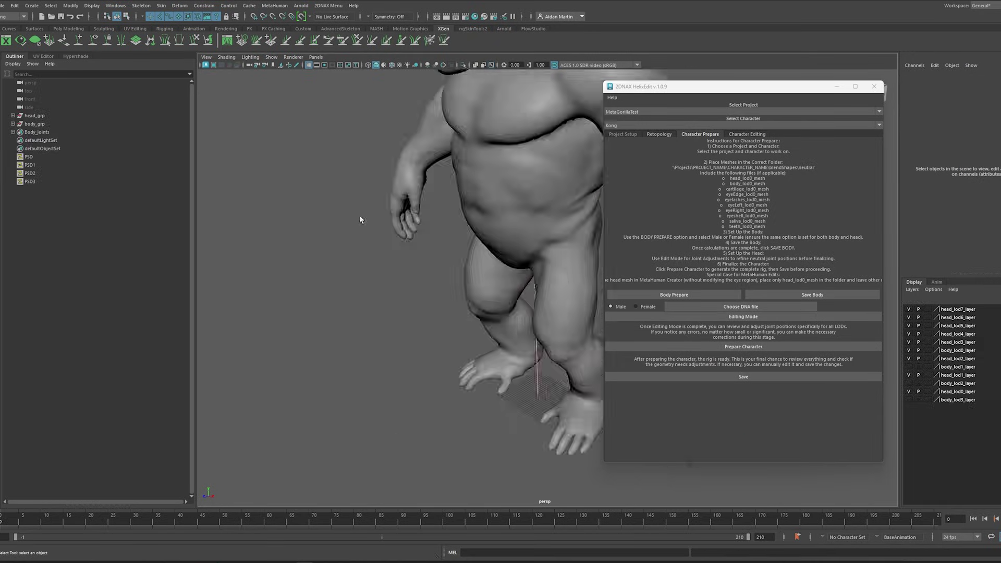
# Check the head and body groups, run Prepare Character for Kong and save the prepared rig
pyautogui.click(52, 123)
pyautogui.click(52, 116)
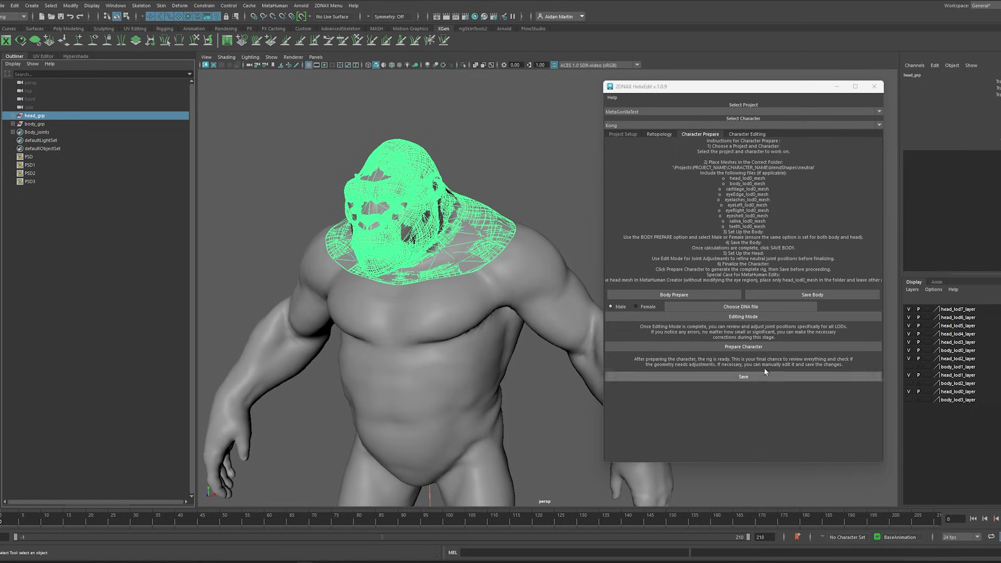
pyautogui.click(499, 167)
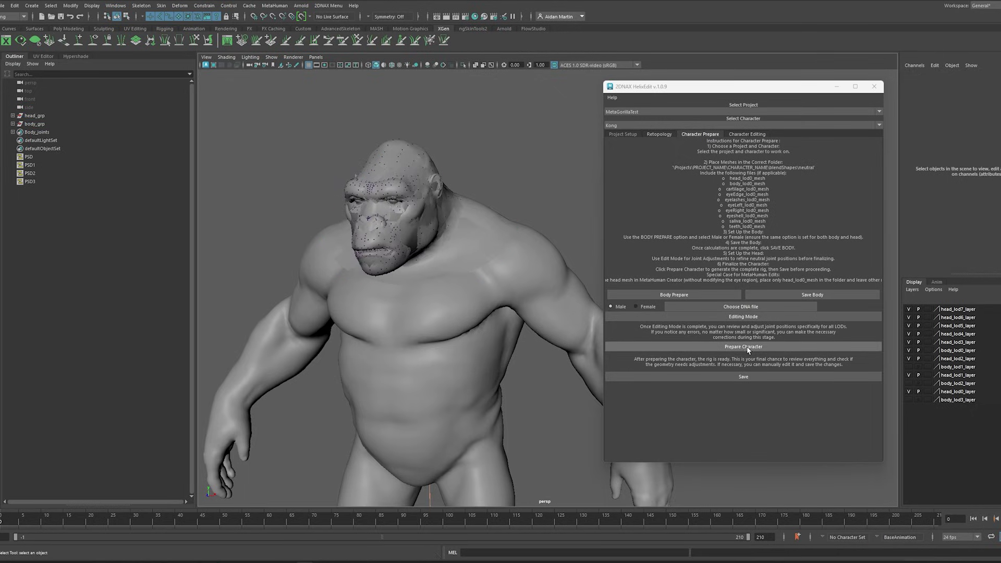
pyautogui.click(747, 346)
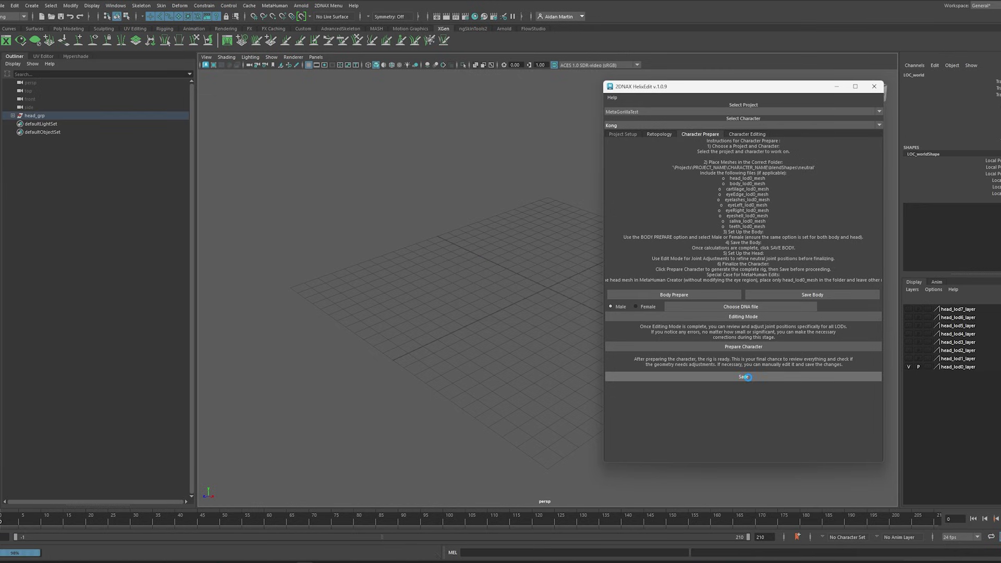
pyautogui.click(743, 377)
# Bring up the Character Editing options, frame head_grp and examine the prepared head rig up close
pyautogui.click(746, 135)
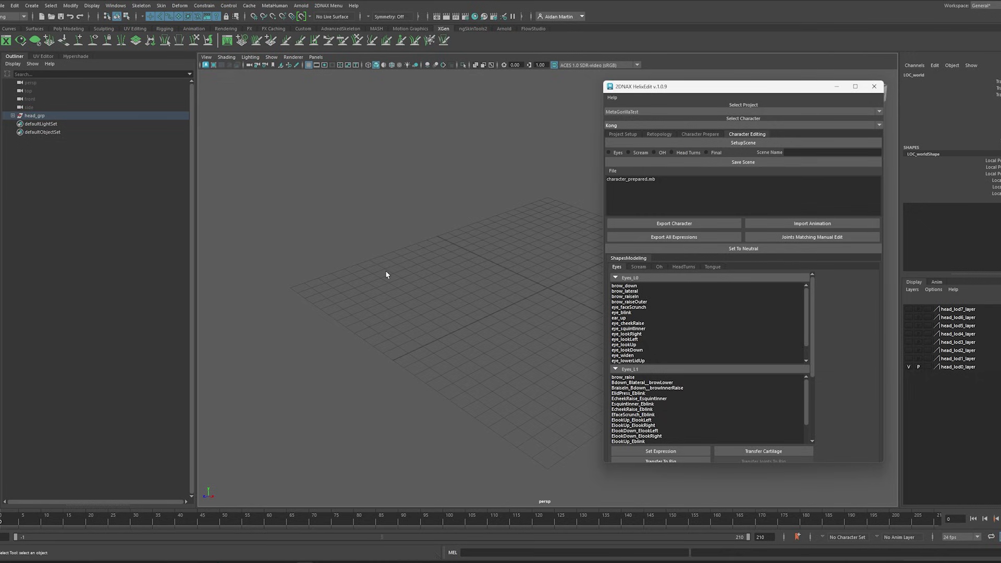
pyautogui.click(35, 115)
pyautogui.press('f')
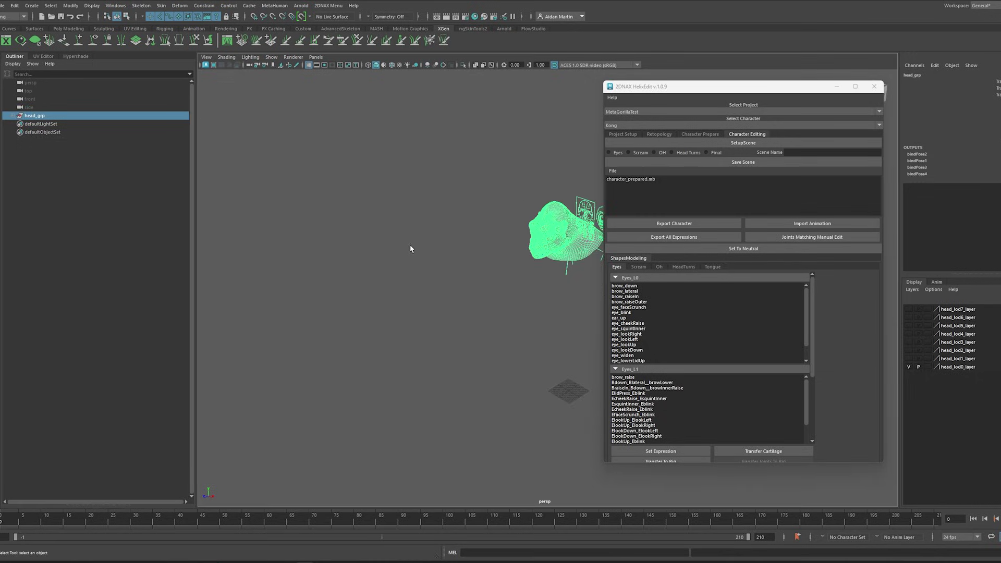
pyautogui.keyDown('alt'); pyautogui.moveTo(542, 292); pyautogui.dragTo(469, 298); pyautogui.keyUp('alt')
pyautogui.click(406, 129)
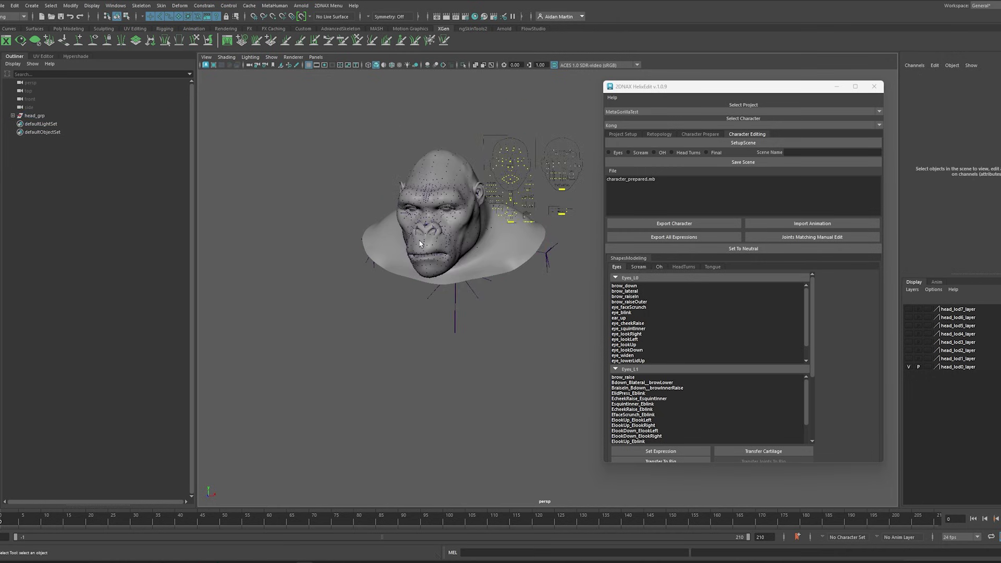
pyautogui.keyDown('alt'); pyautogui.moveTo(420, 243); pyautogui.dragTo(443, 245, button='right'); pyautogui.keyUp('alt')
pyautogui.keyDown('alt'); pyautogui.moveTo(443, 245); pyautogui.dragTo(465, 252); pyautogui.keyUp('alt')
pyautogui.keyDown('alt'); pyautogui.moveTo(465, 253); pyautogui.dragTo(496, 234, button='right'); pyautogui.keyUp('alt')
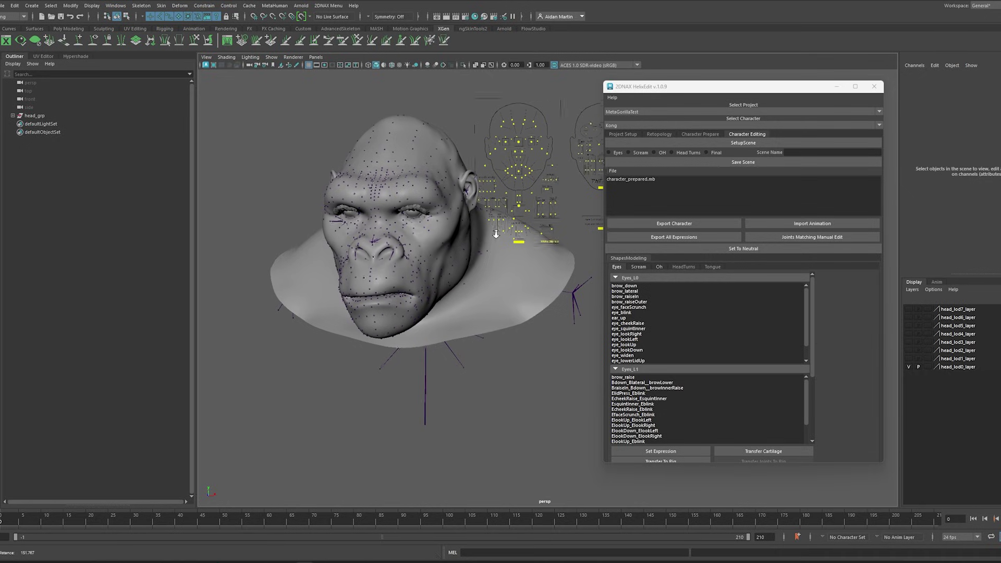
# Try out controls on the facial control board beside the head and clear the selection
pyautogui.click(521, 207)
pyautogui.moveTo(521, 211); pyautogui.dragTo(515, 208)
pyautogui.click(464, 112)
pyautogui.click(521, 140)
pyautogui.click(568, 120)
# Prepare the Kong character for export in HelixEdit and export its head and body
pyautogui.moveTo(678, 86); pyautogui.dragTo(764, 54)
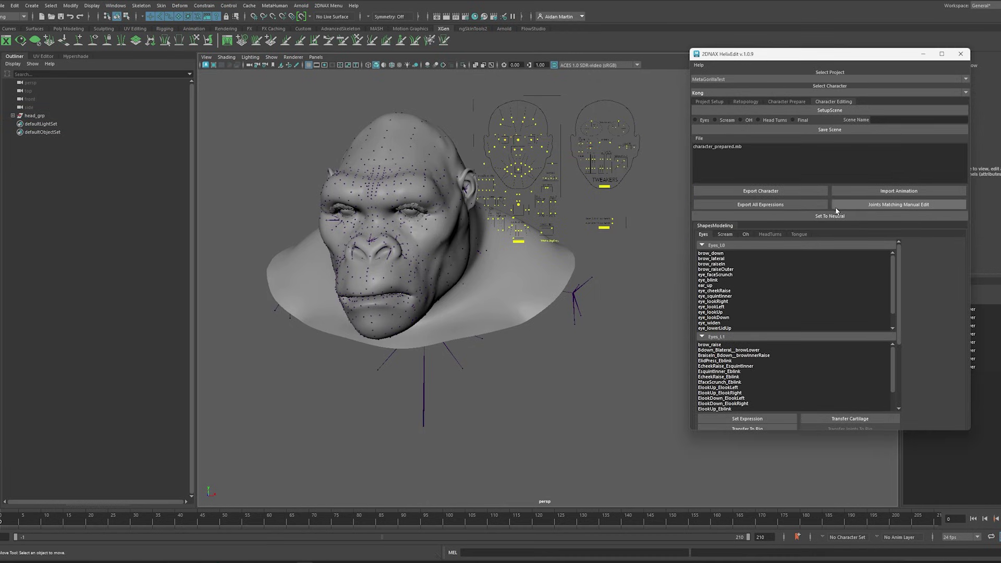
pyautogui.click(792, 193)
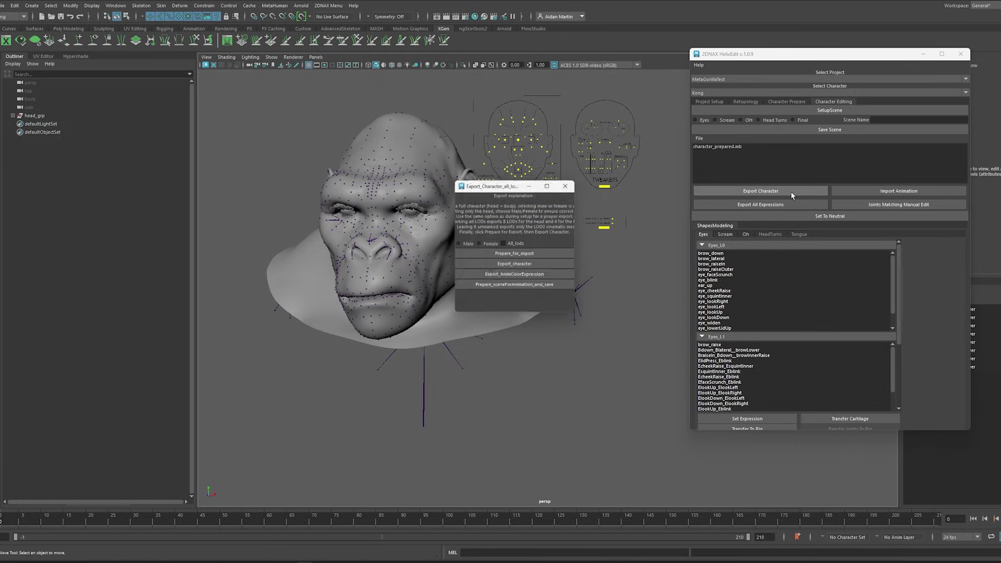
pyautogui.click(518, 255)
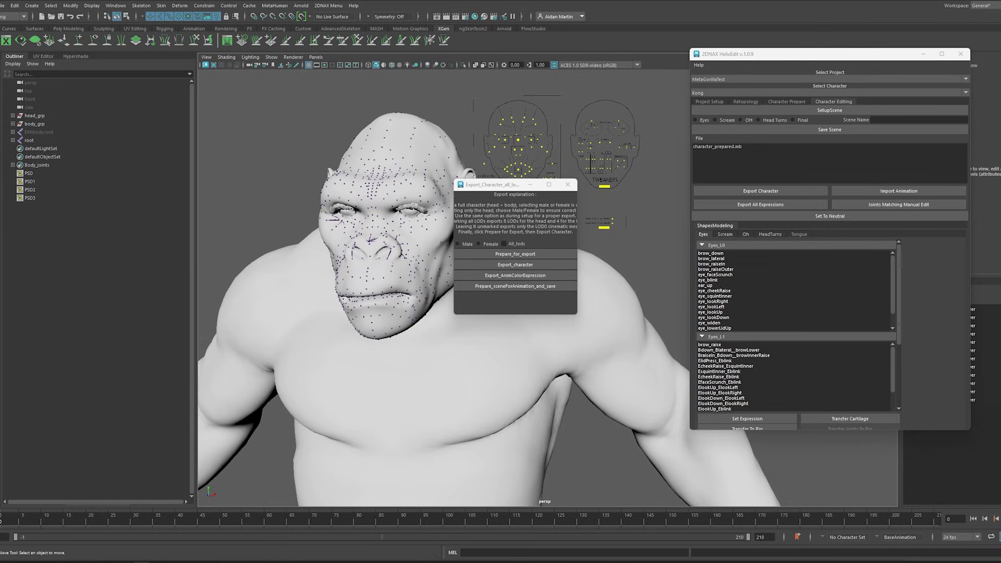
# Switch to File Explorer and check the exported body and head files in Kong's export folder
pyautogui.hotkey('alt', 'Tab')
pyautogui.moveTo(766, 110); pyautogui.dragTo(355, 70)
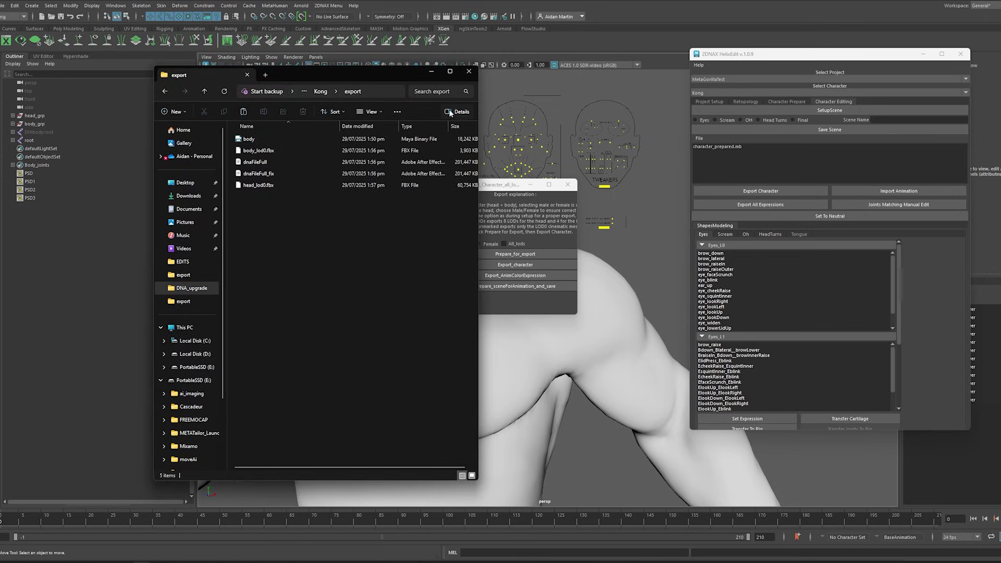
pyautogui.moveTo(479, 112); pyautogui.dragTo(599, 119)
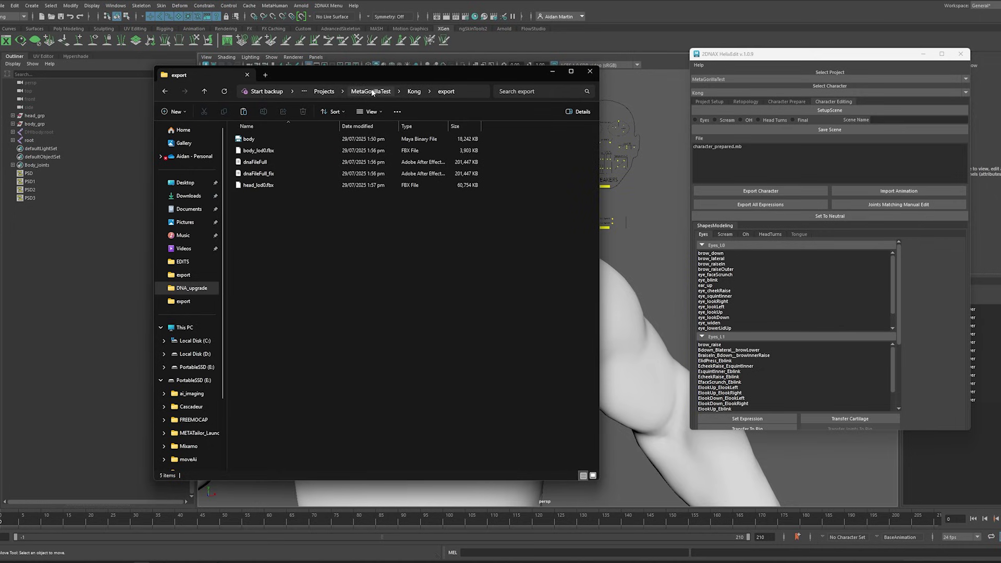
pyautogui.click(277, 139)
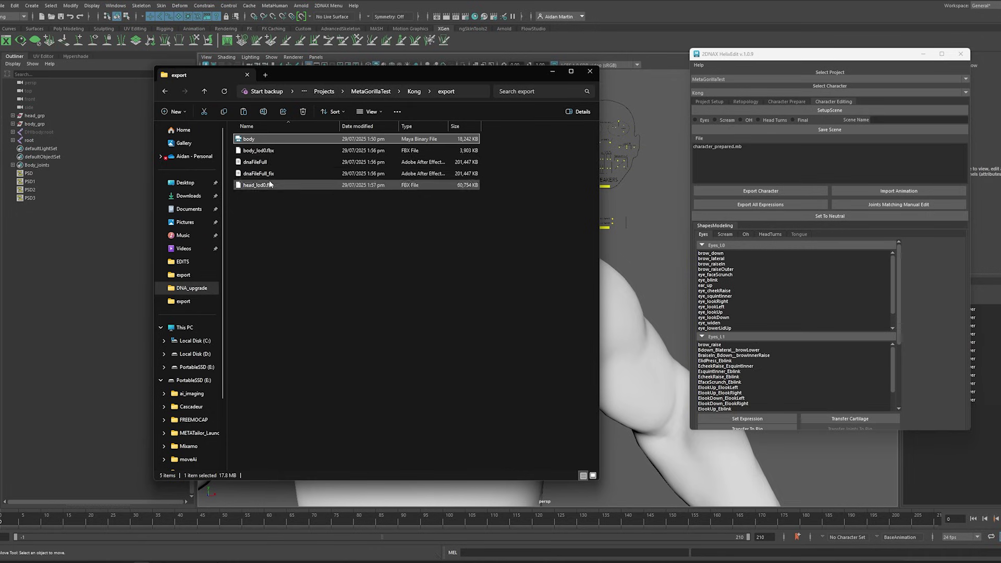
pyautogui.click(264, 152)
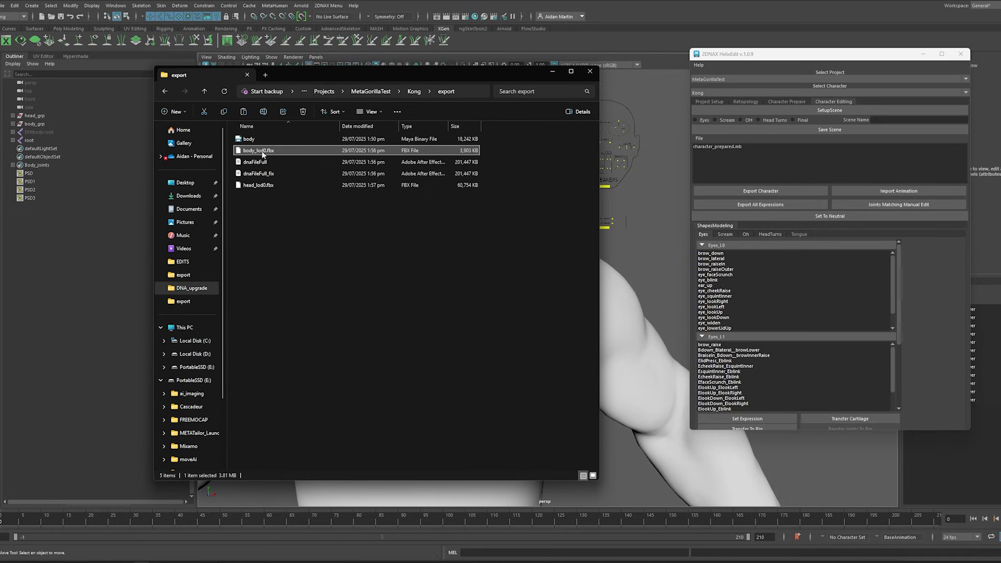
pyautogui.click(252, 187)
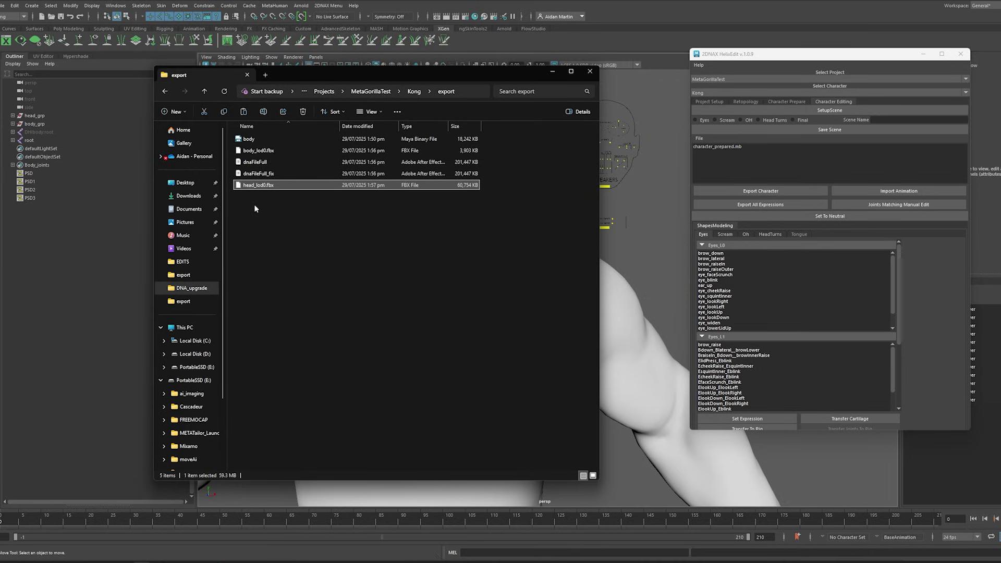
# Locate the character's DNA file in Kong's dna folder and move the File Explorer window aside
pyautogui.click(414, 91)
pyautogui.doubleClick(270, 163)
pyautogui.click(253, 140)
pyautogui.moveTo(343, 73); pyautogui.dragTo(960, 105)
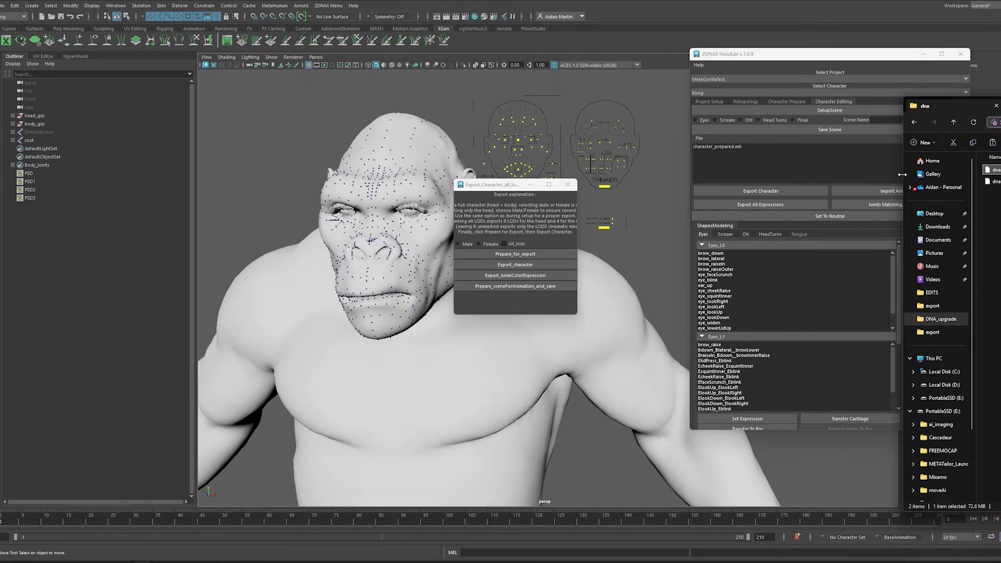
pyautogui.moveTo(902, 174); pyautogui.dragTo(1000, 172)
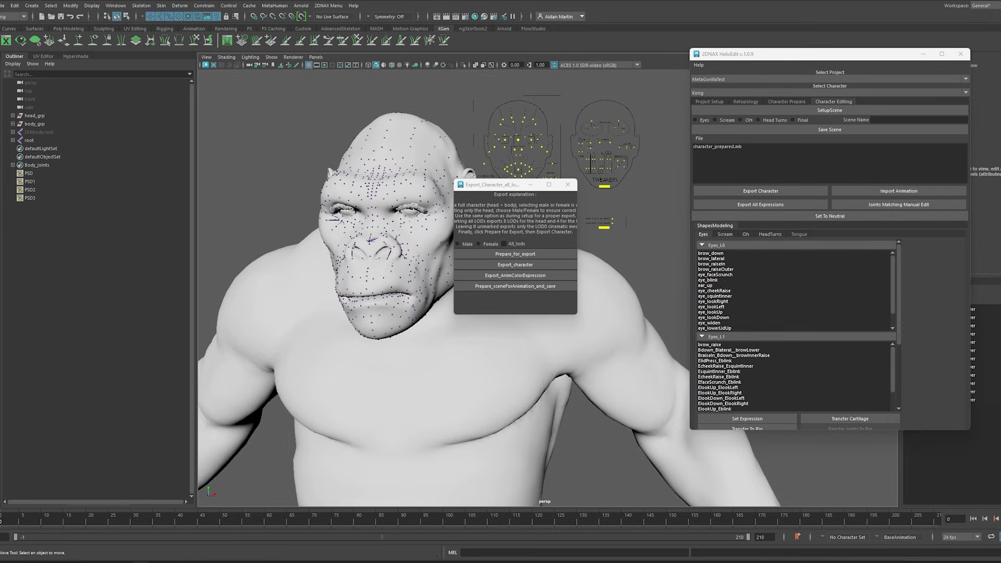
# Close the character export dialog, glance at HelixEdit's Retopology options and close HelixEdit
pyautogui.click(568, 185)
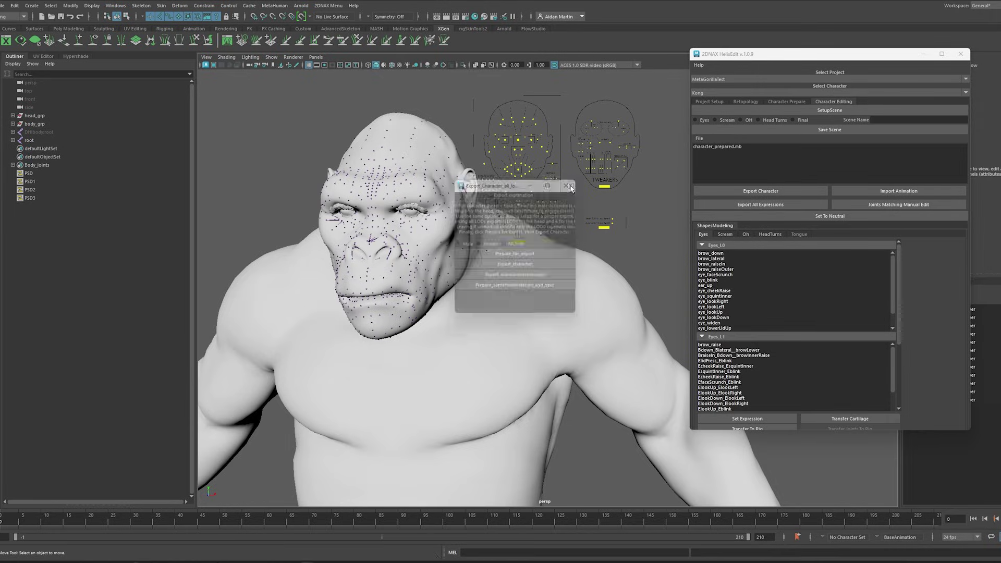
pyautogui.moveTo(756, 54); pyautogui.dragTo(648, 85)
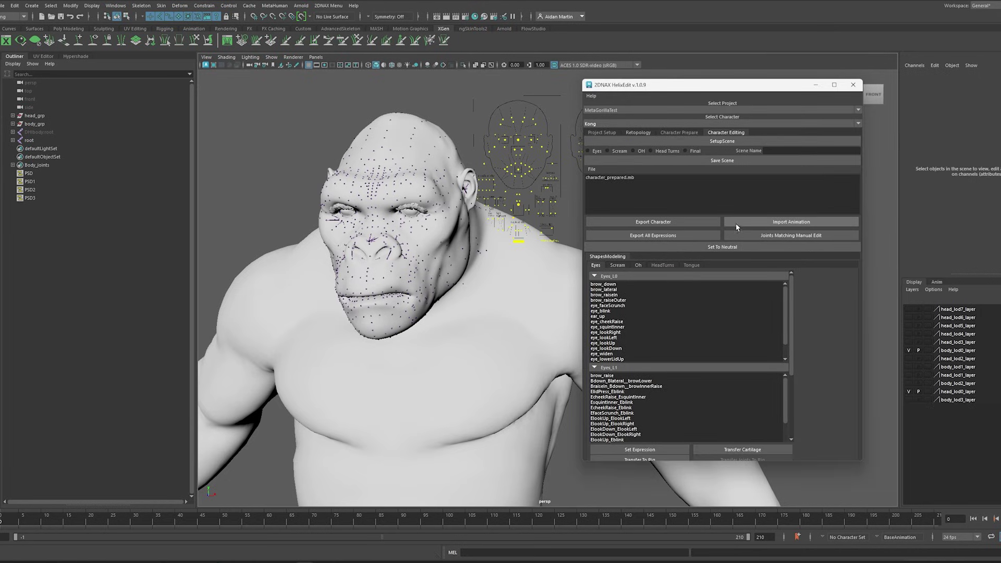
pyautogui.click(633, 132)
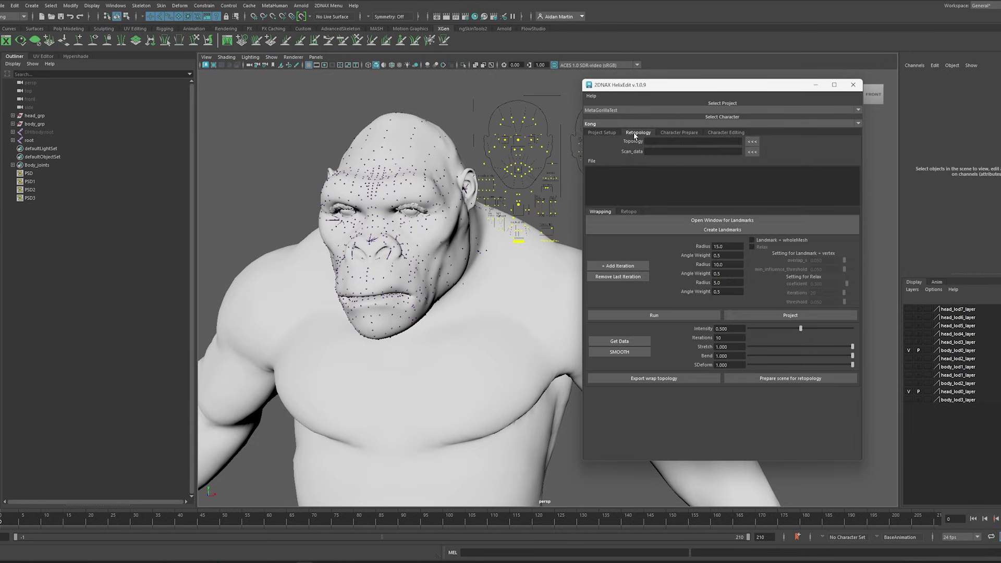
pyautogui.click(725, 132)
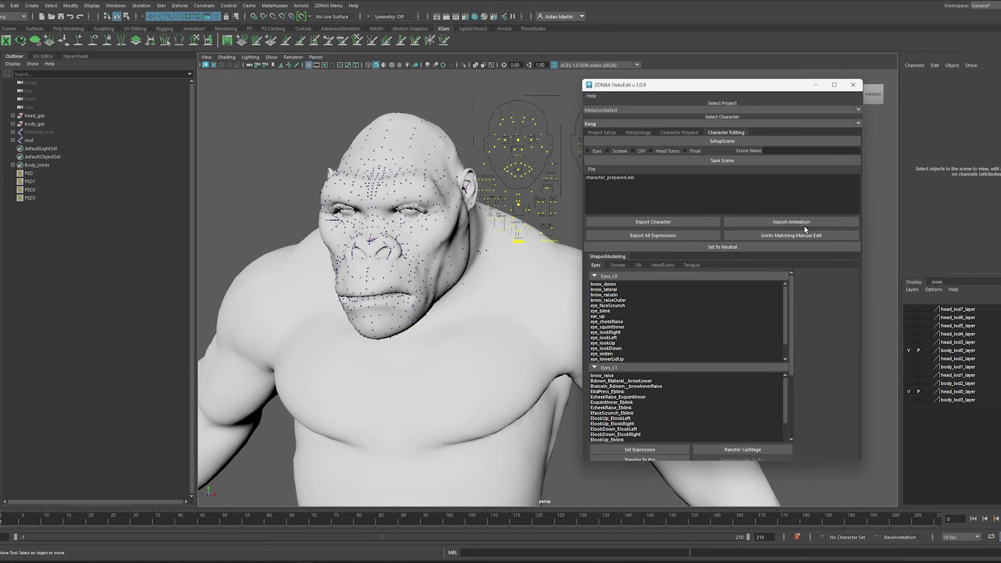
pyautogui.moveTo(786, 90); pyautogui.dragTo(798, 89)
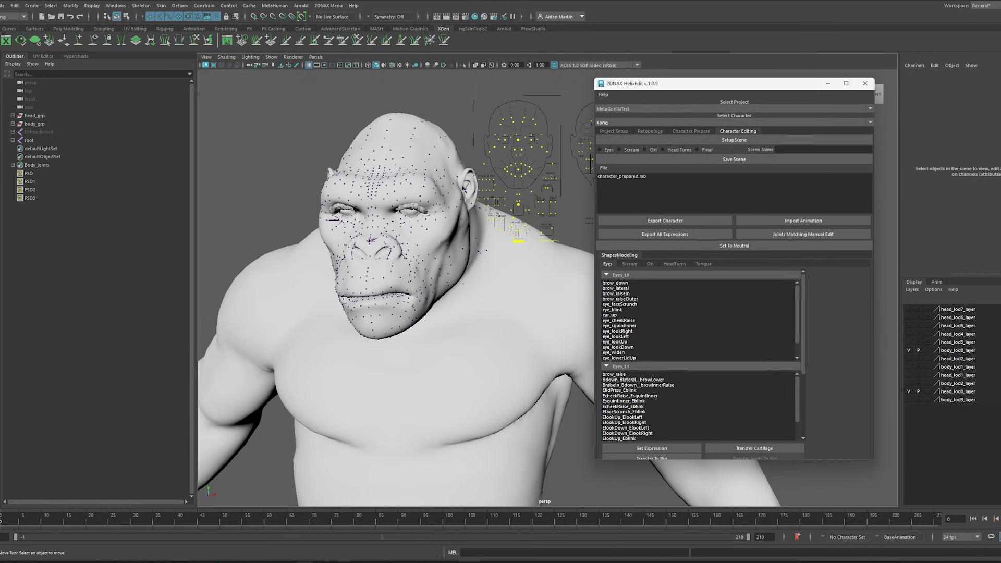
pyautogui.click(866, 84)
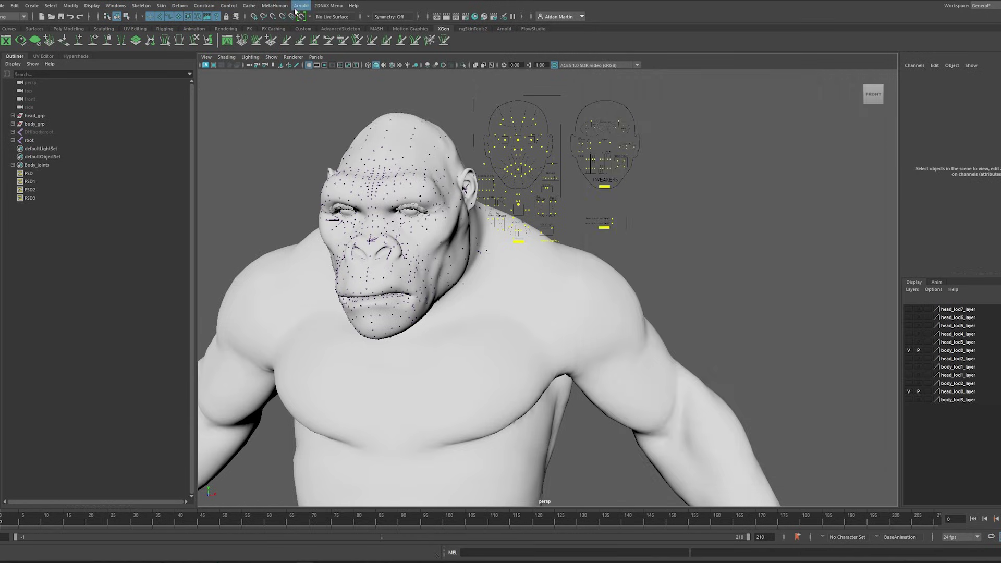
# Open the MetaHuman Expression Editor and start its Upgrade MetaHuman DNA tool
pyautogui.click(274, 6)
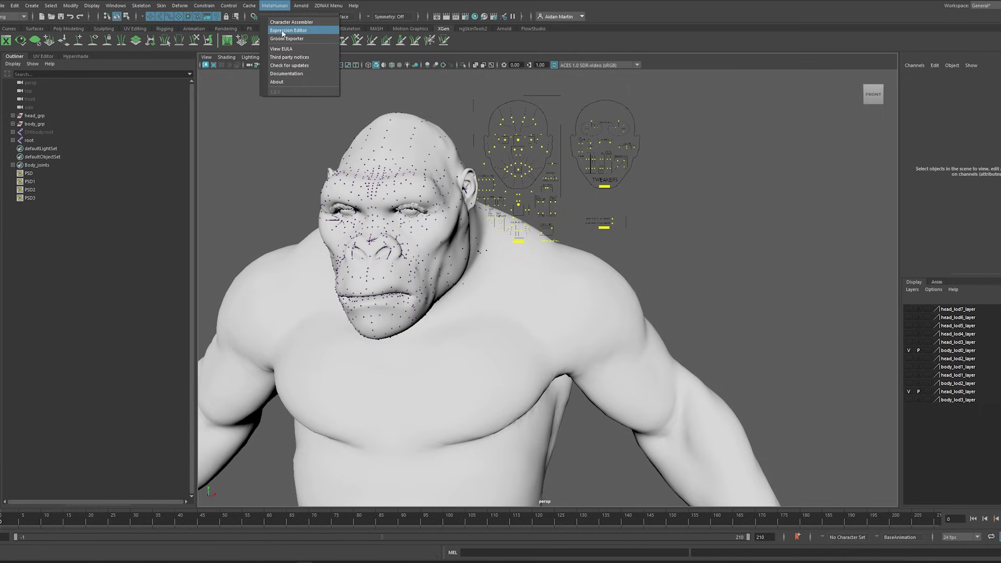
pyautogui.click(283, 31)
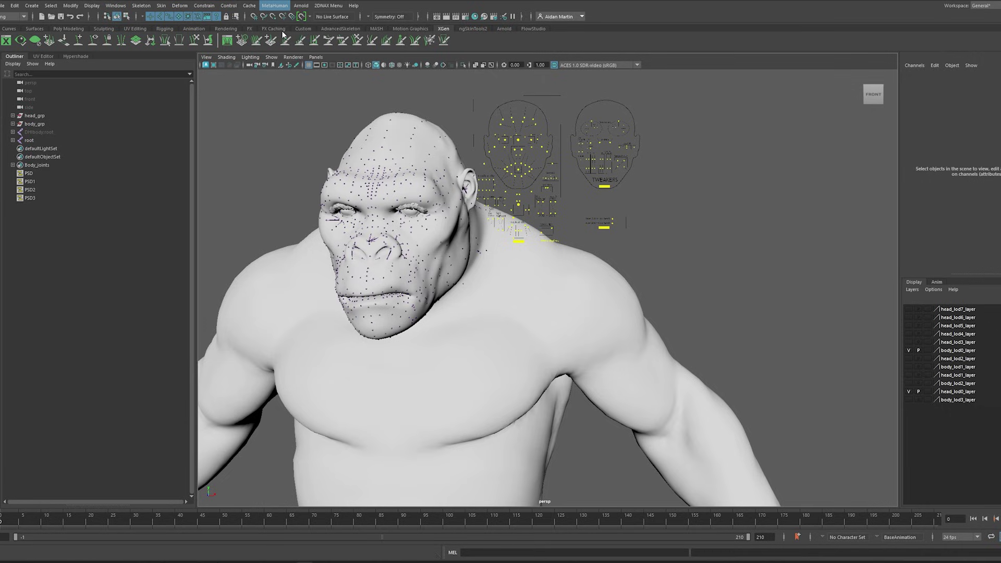
pyautogui.moveTo(297, 69); pyautogui.dragTo(629, 84)
pyautogui.click(441, 92)
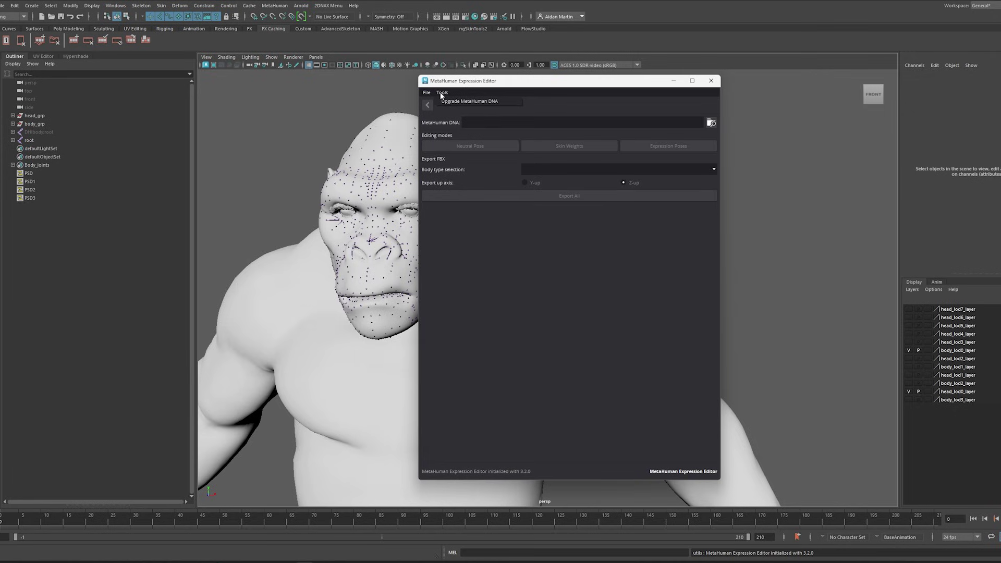
pyautogui.click(499, 101)
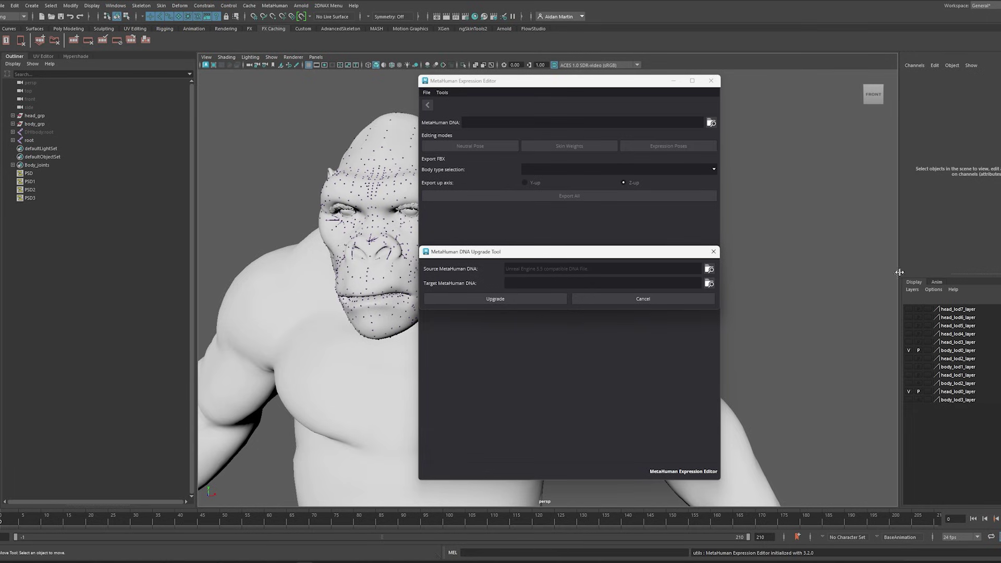
# Upgrade Kong's dnaFile.dna to a new target file named Kong_5_6_.dna in the dna folder and close the Expression Editor
pyautogui.click(710, 269)
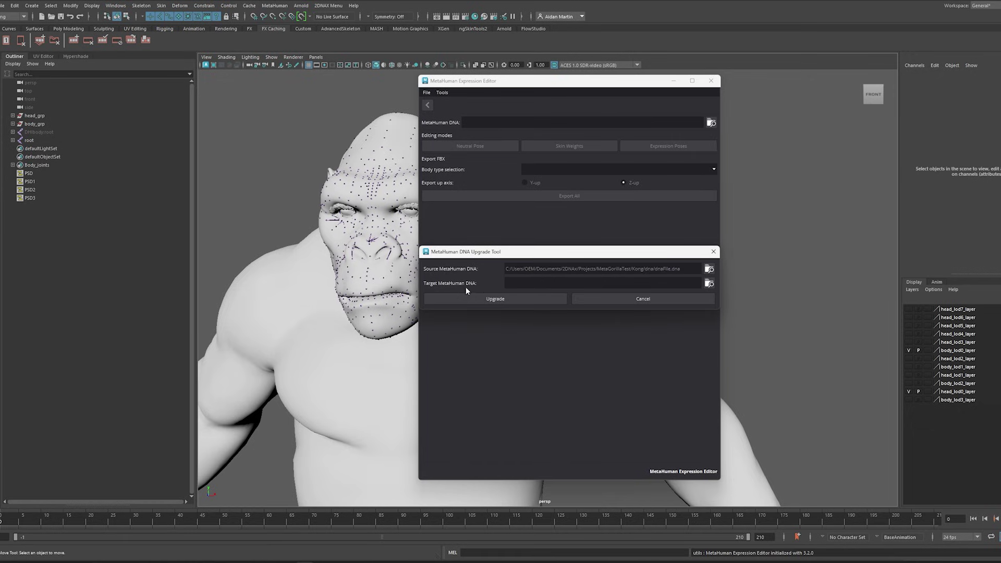
pyautogui.click(708, 285)
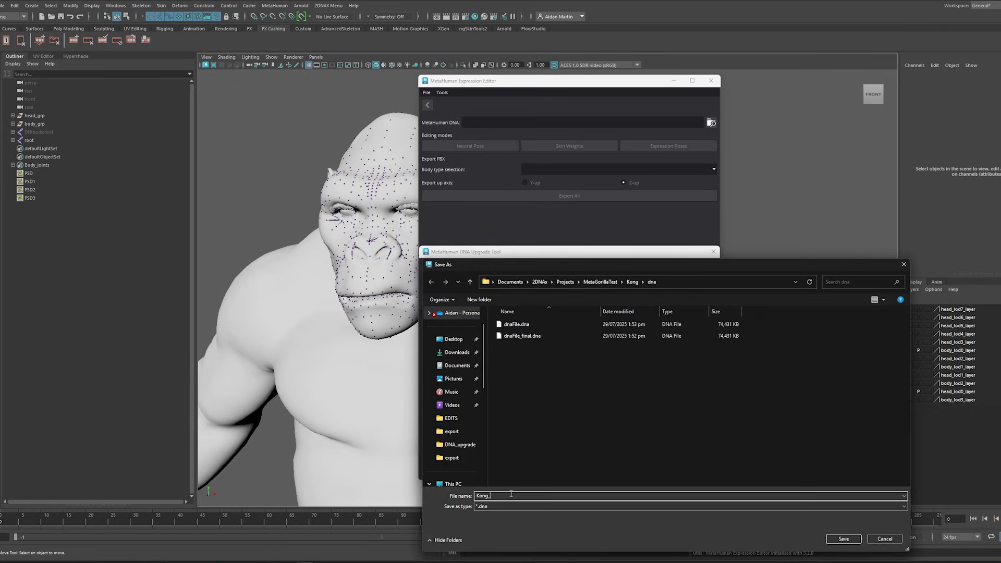
pyautogui.write('5')
pyautogui.write('_6_')
pyautogui.click(843, 539)
pyautogui.click(509, 301)
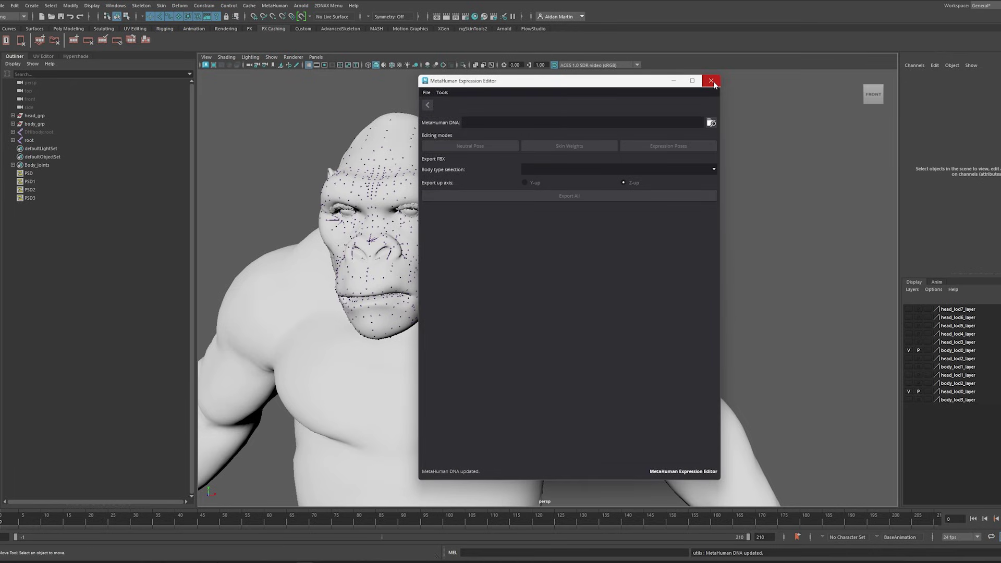
pyautogui.click(712, 81)
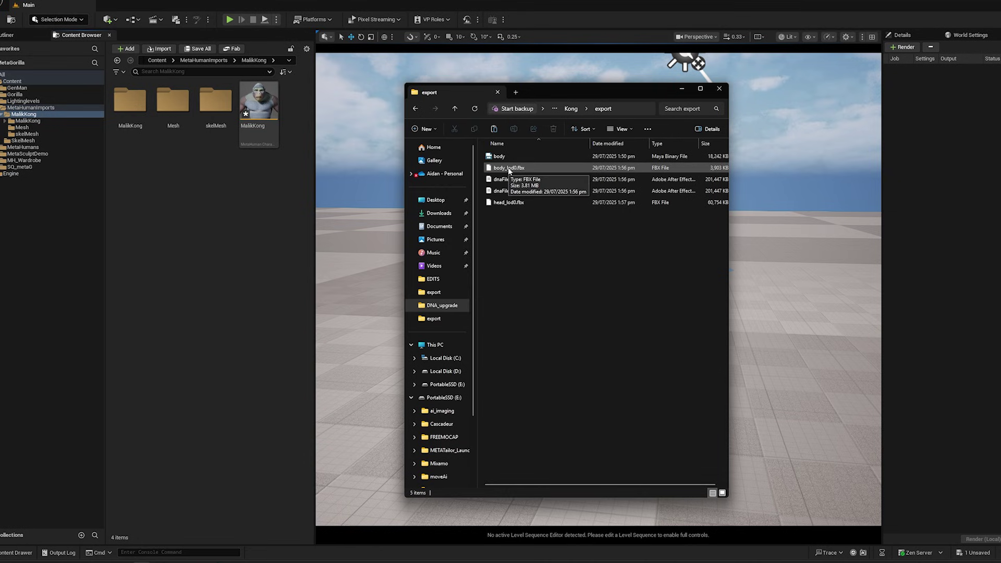
# Switch to Unreal Engine with File Explorer open and review Kong's body_lod0.fbx, head_lod0.fbx and Kong_5_6_.dna files for import
pyautogui.click(508, 168)
pyautogui.click(509, 204)
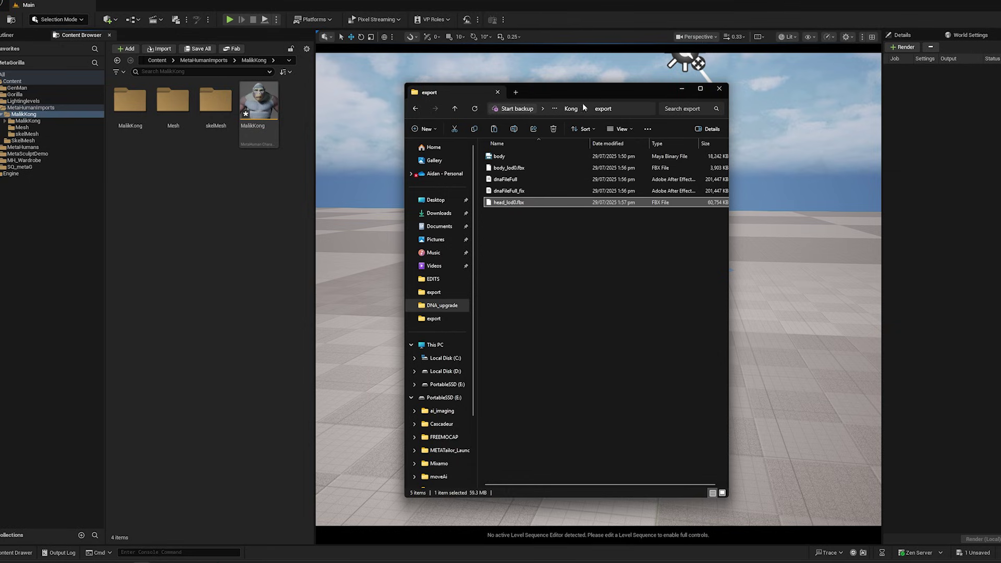
pyautogui.click(571, 109)
pyautogui.doubleClick(505, 177)
pyautogui.click(508, 179)
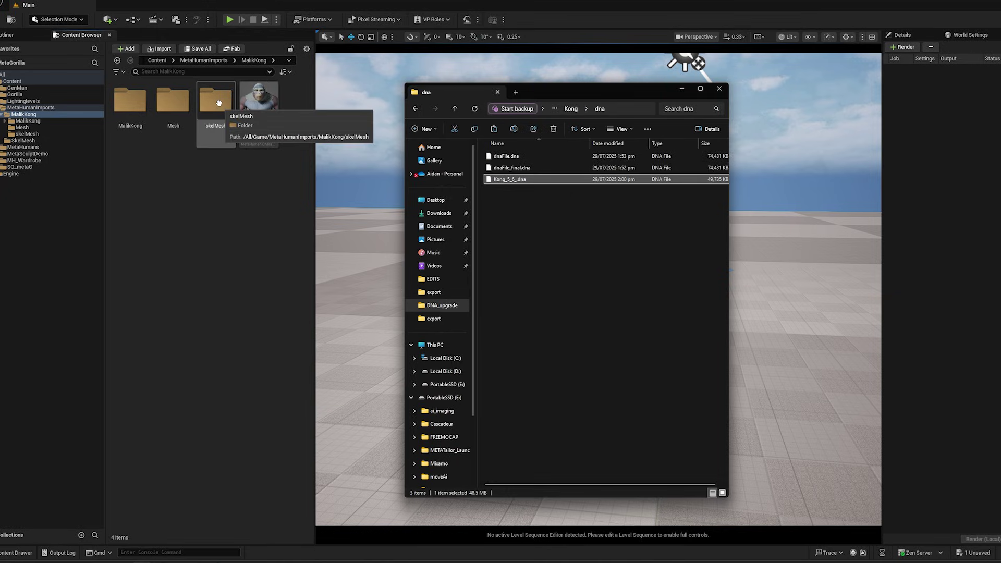
# Move File Explorer aside, look through the skelMesh folder's assets and return to the MalikKong folder
pyautogui.moveTo(604, 90); pyautogui.dragTo(1000, 151)
pyautogui.doubleClick(216, 102)
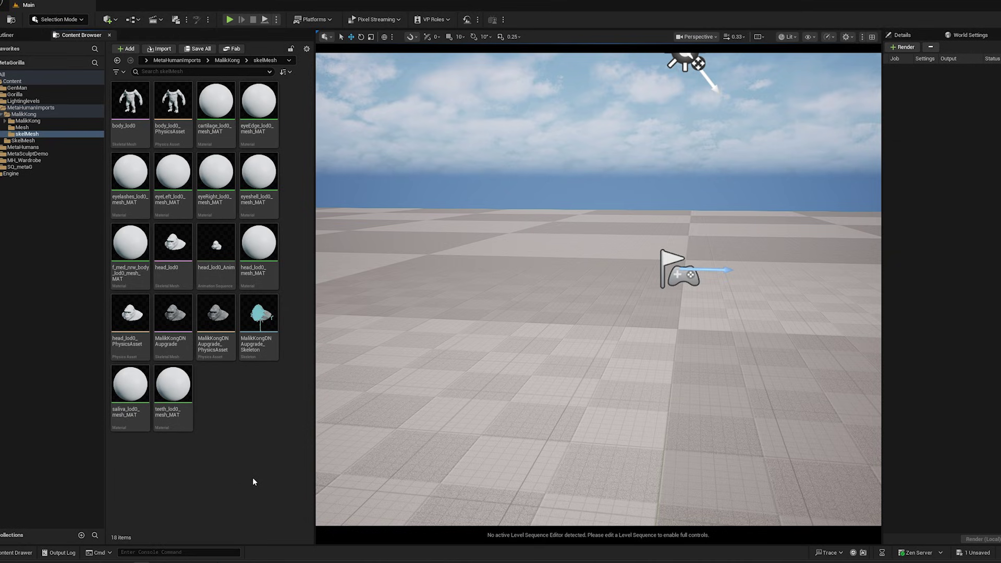
pyautogui.hotkey('alt', 'Left')
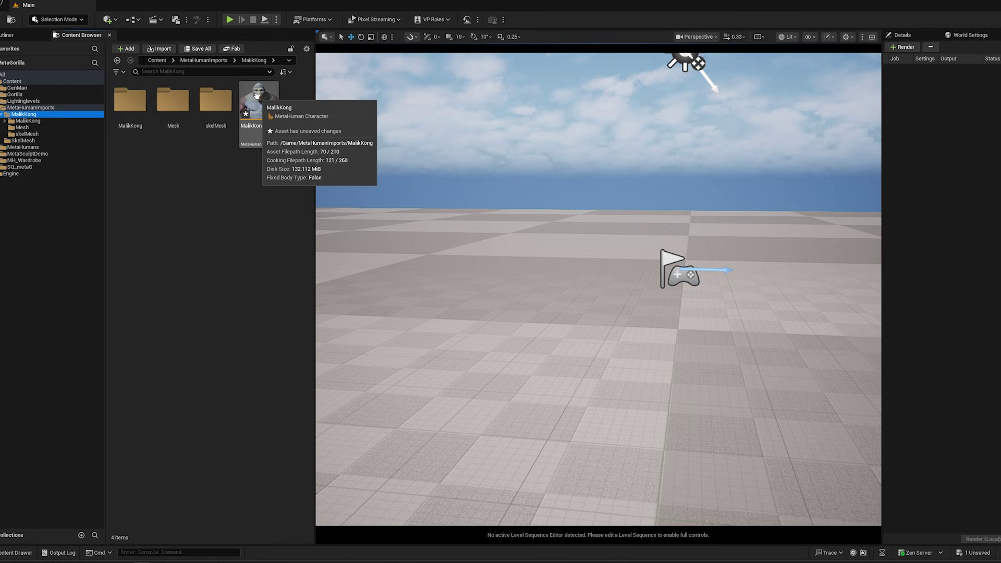
# Remove the MalikKong character's rig and import its body from the body_lod0 template mesh with Fit from Mesh and Skeleton
pyautogui.doubleClick(257, 95)
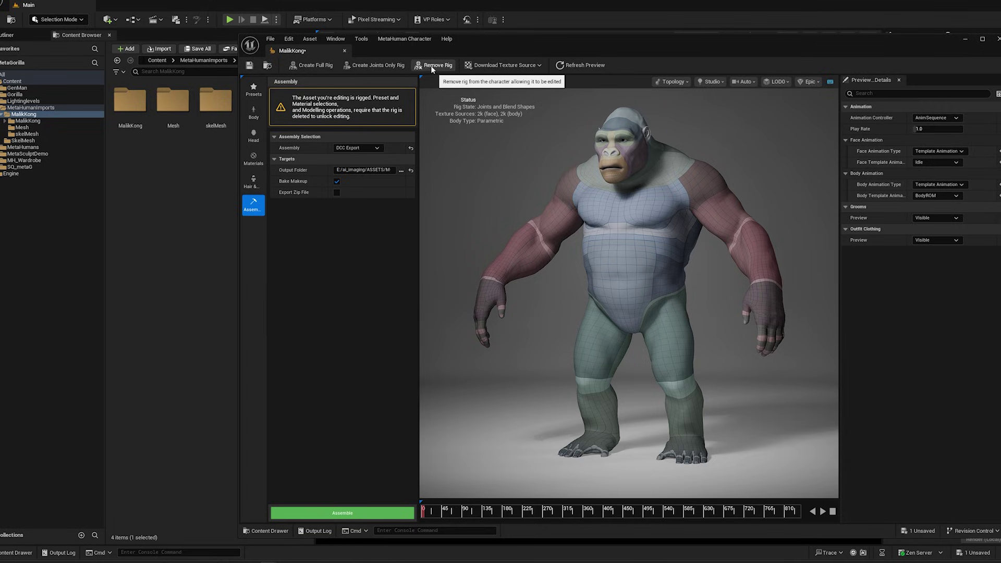
pyautogui.click(432, 66)
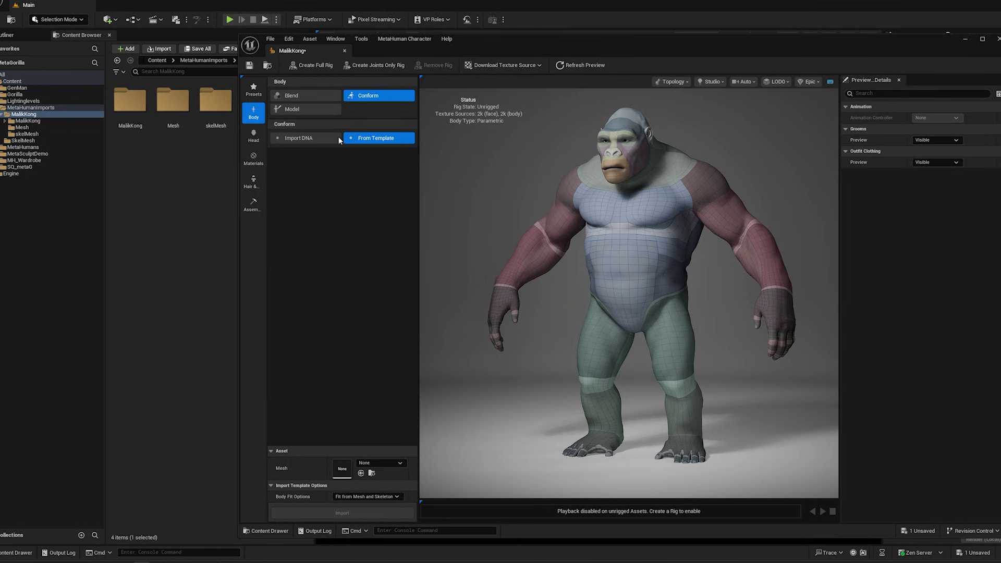
pyautogui.doubleClick(216, 100)
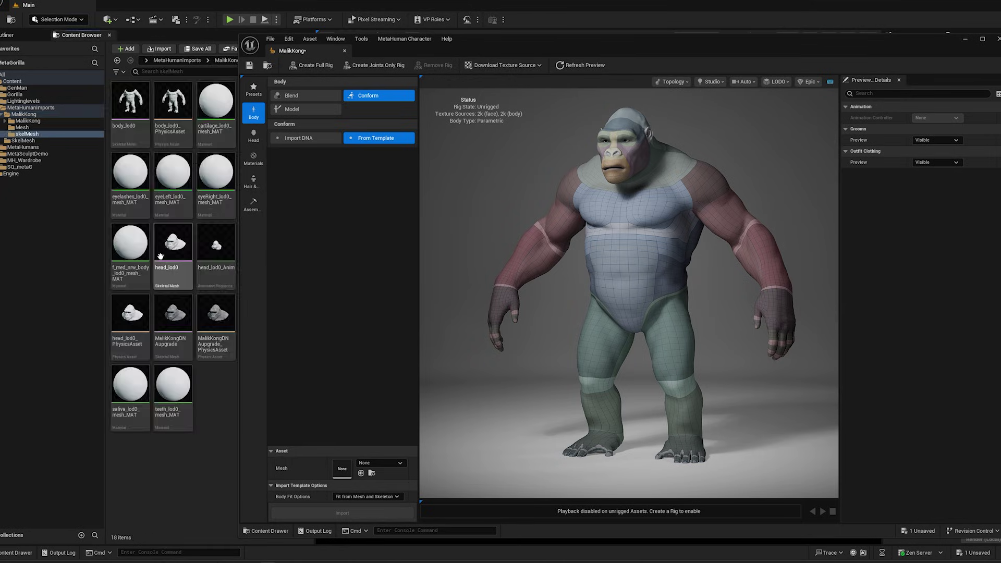
pyautogui.moveTo(130, 105); pyautogui.dragTo(370, 466)
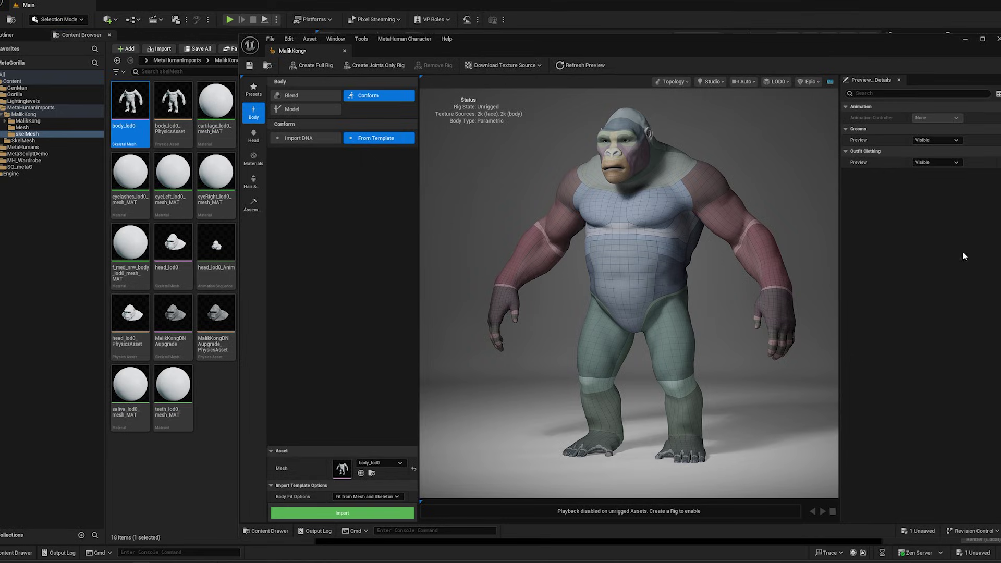
pyautogui.moveTo(128, 102)
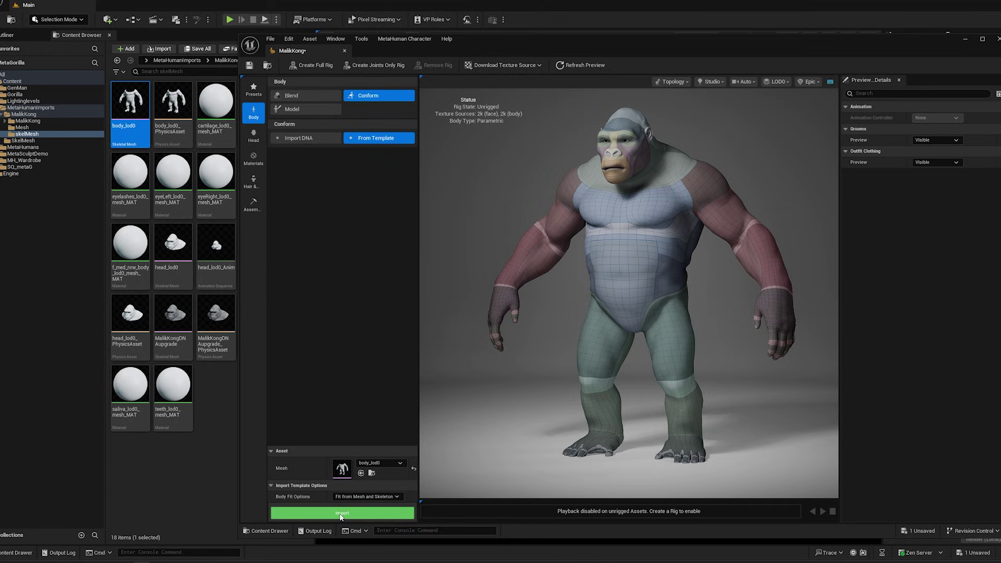
pyautogui.click(341, 515)
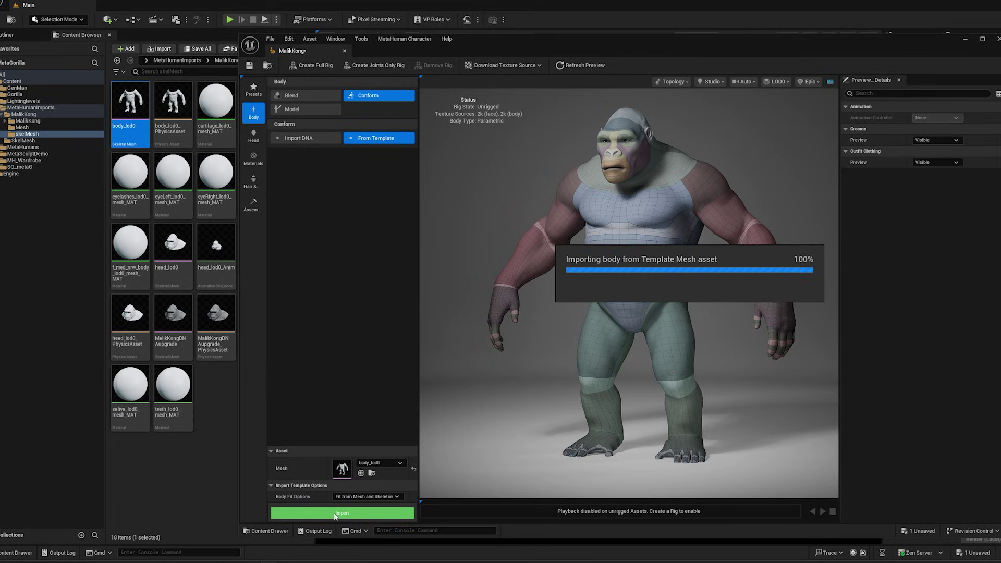
# Conform the character's head from template using the MalikKongDNAupgrade skeletal mesh, with its eye and teeth meshes used
pyautogui.click(254, 136)
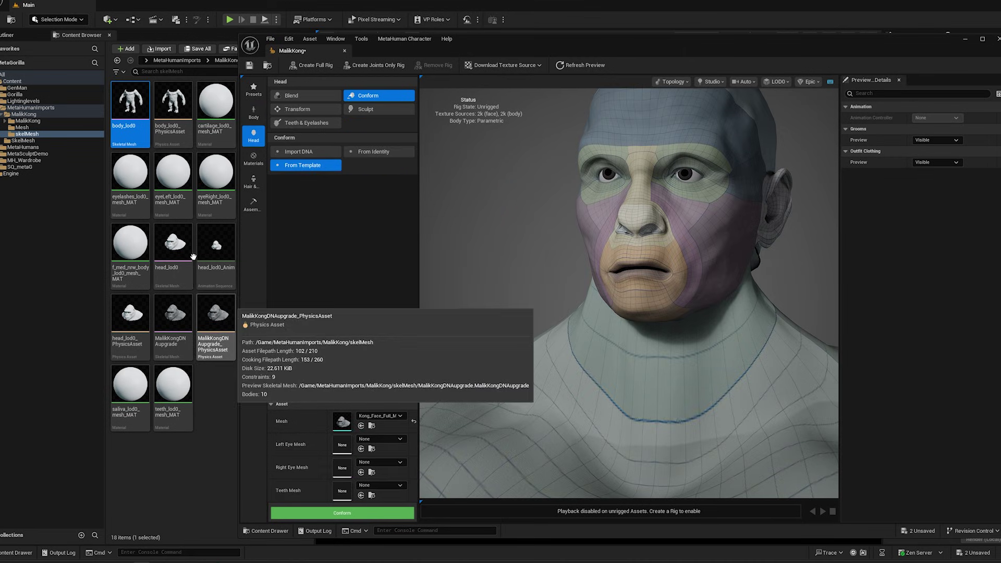
pyautogui.moveTo(178, 242)
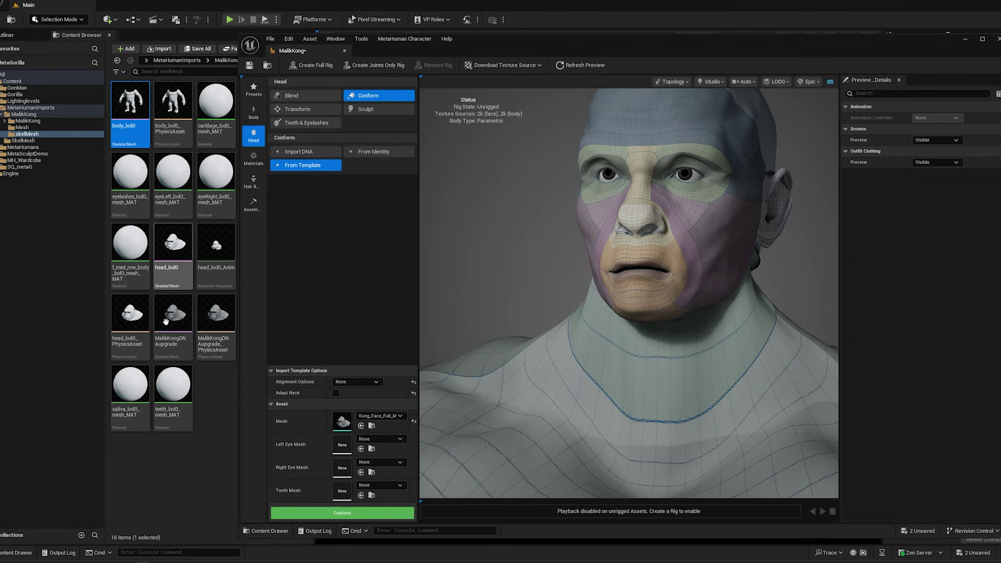
pyautogui.moveTo(169, 314)
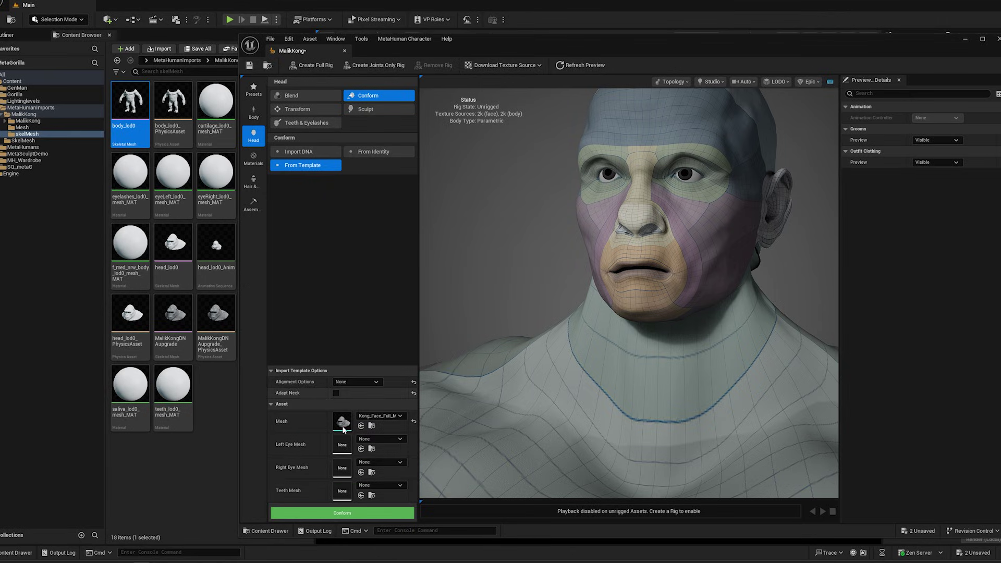
pyautogui.moveTo(171, 312); pyautogui.dragTo(361, 428)
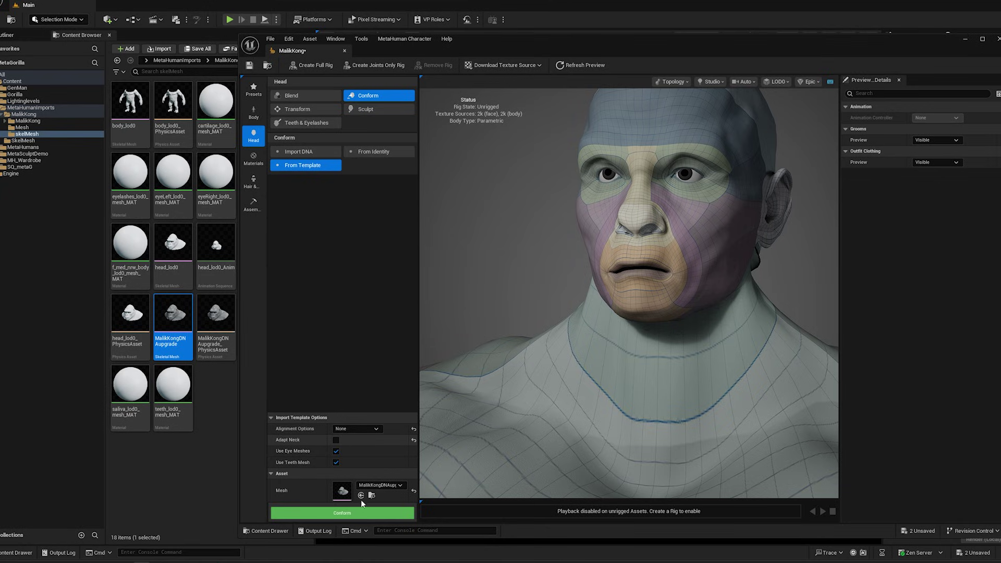
pyautogui.click(356, 514)
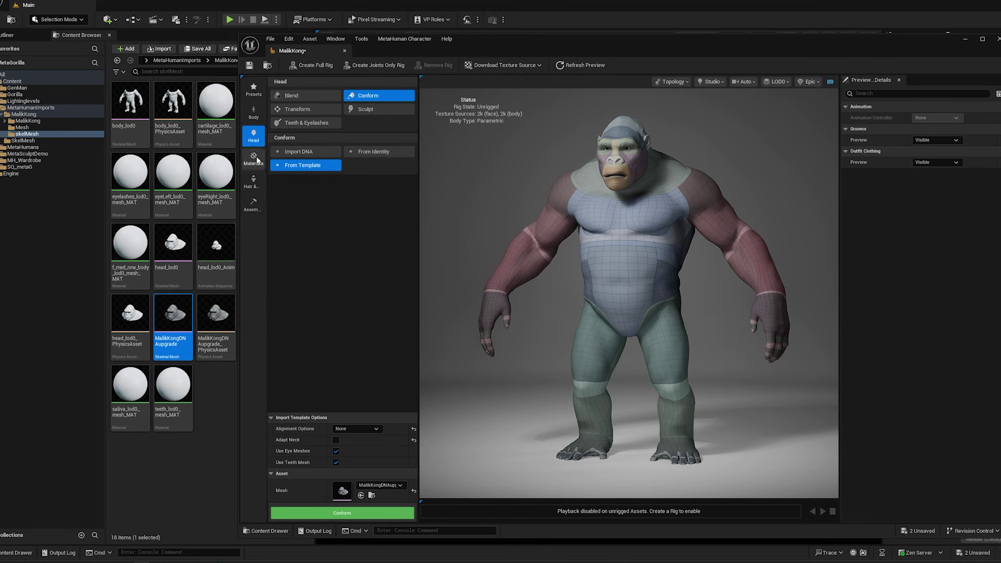
# Style the face materials with pale eyes, dark eye makeup, red cheek blush, glossy red lips and freckles
pyautogui.click(254, 158)
pyautogui.click(388, 96)
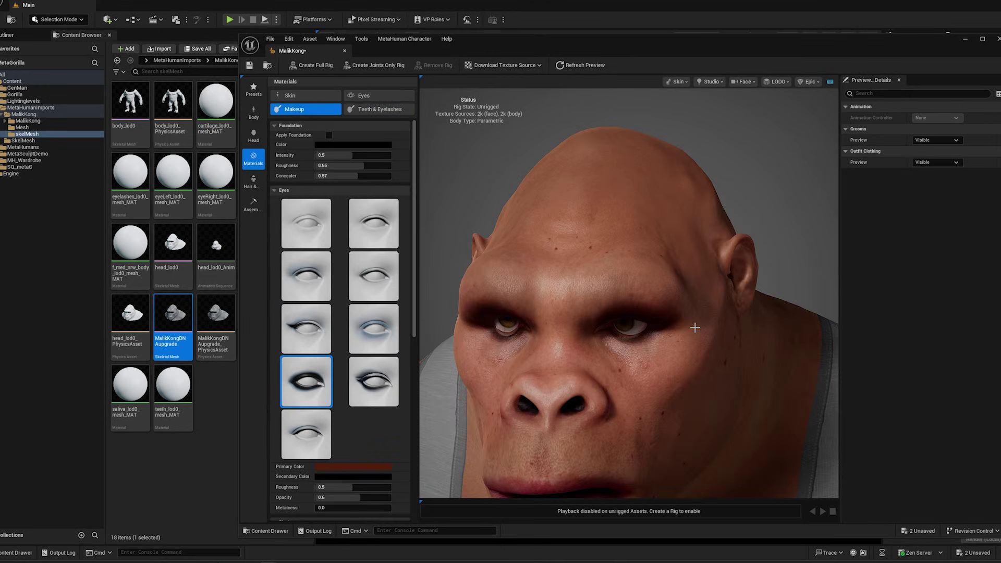
pyautogui.click(295, 109)
pyautogui.scroll(-8, 387, 341)
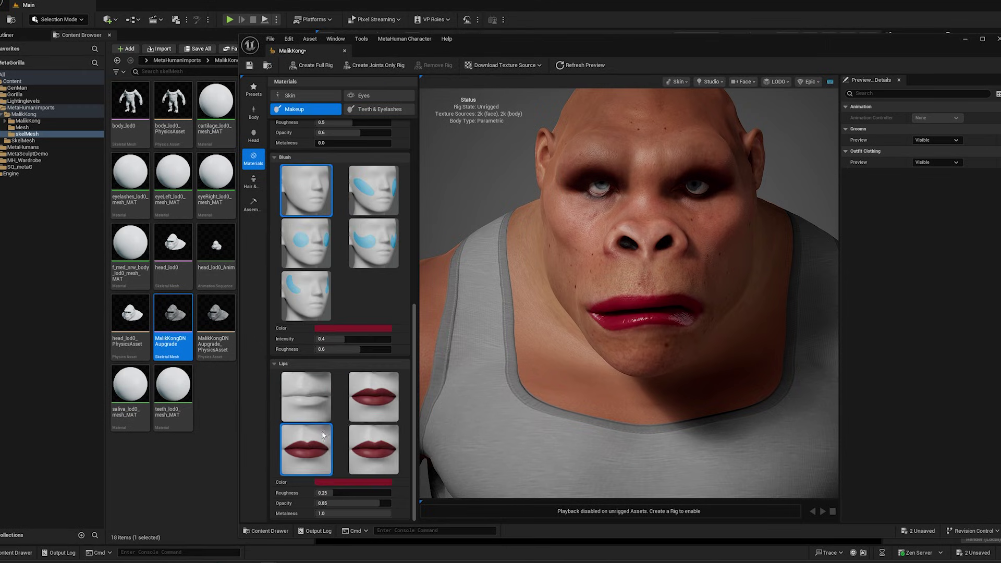
pyautogui.scroll(3, 387, 341)
pyautogui.scroll(3, 387, 340)
pyautogui.click(379, 109)
pyautogui.click(379, 96)
pyautogui.click(379, 109)
pyautogui.click(291, 96)
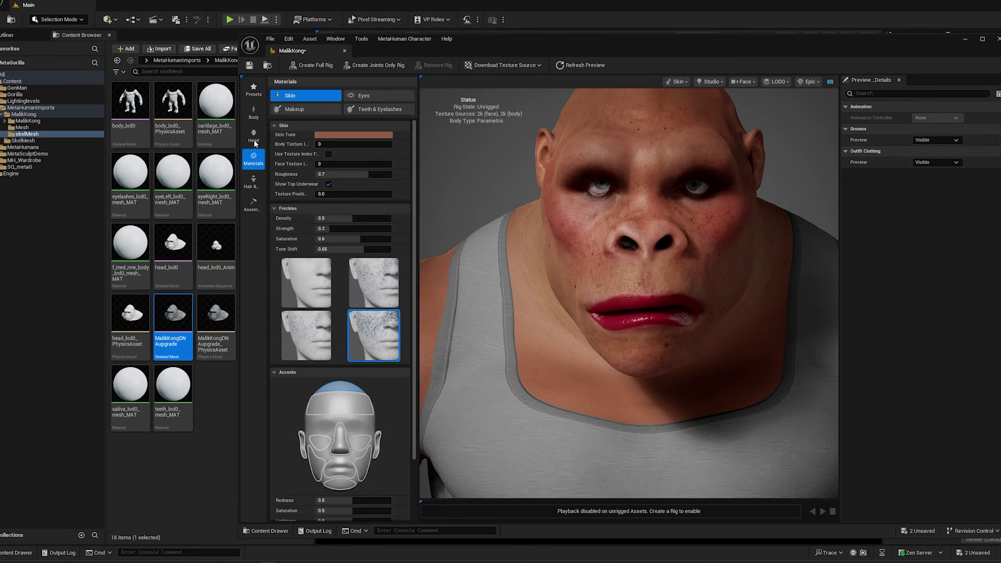
# Try out bob and faux mohawk hair grooms on the character and settle on the Updo Buns hairstyle
pyautogui.click(253, 181)
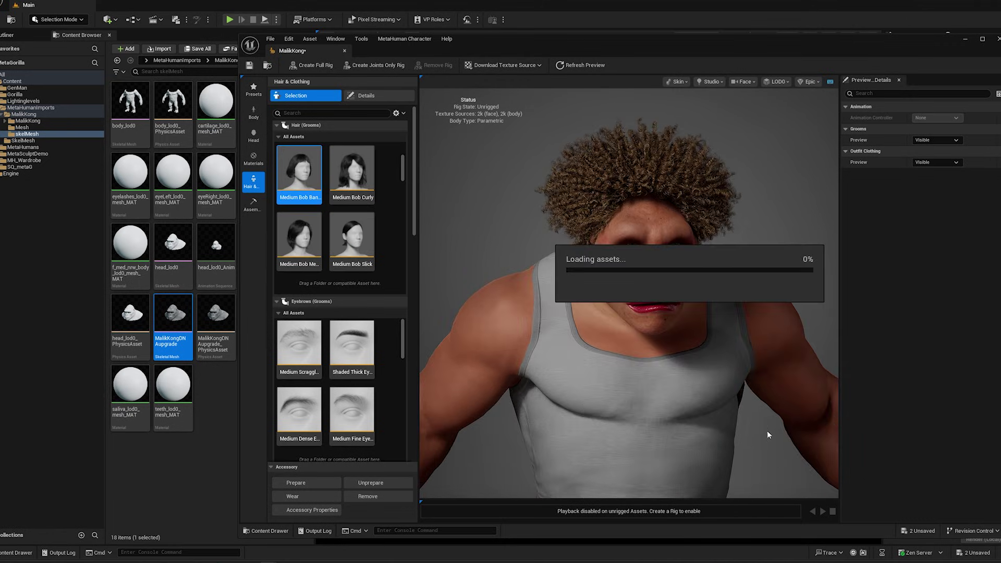
pyautogui.scroll(-2, 357, 258)
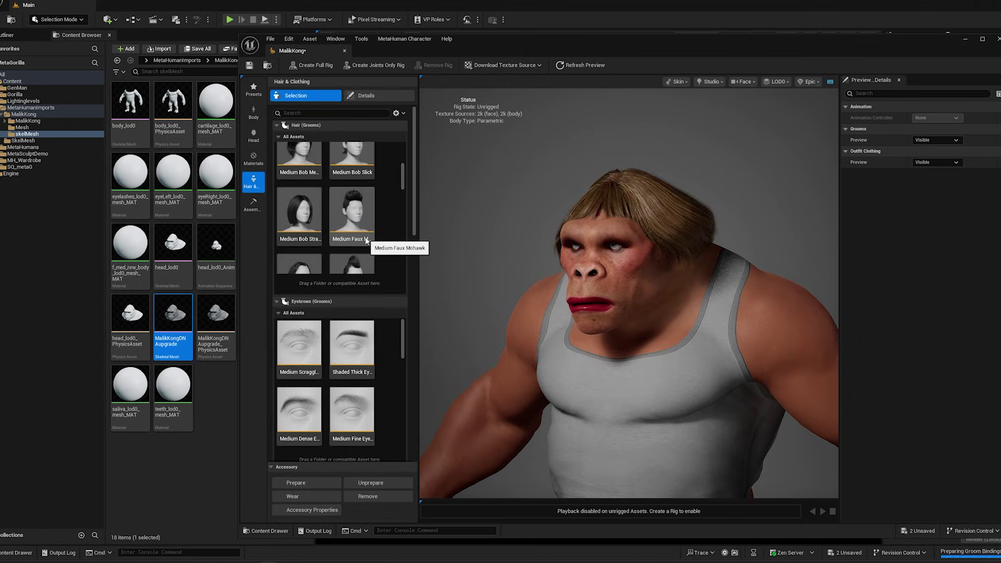
pyautogui.click(356, 258)
pyautogui.scroll(-4, 360, 231)
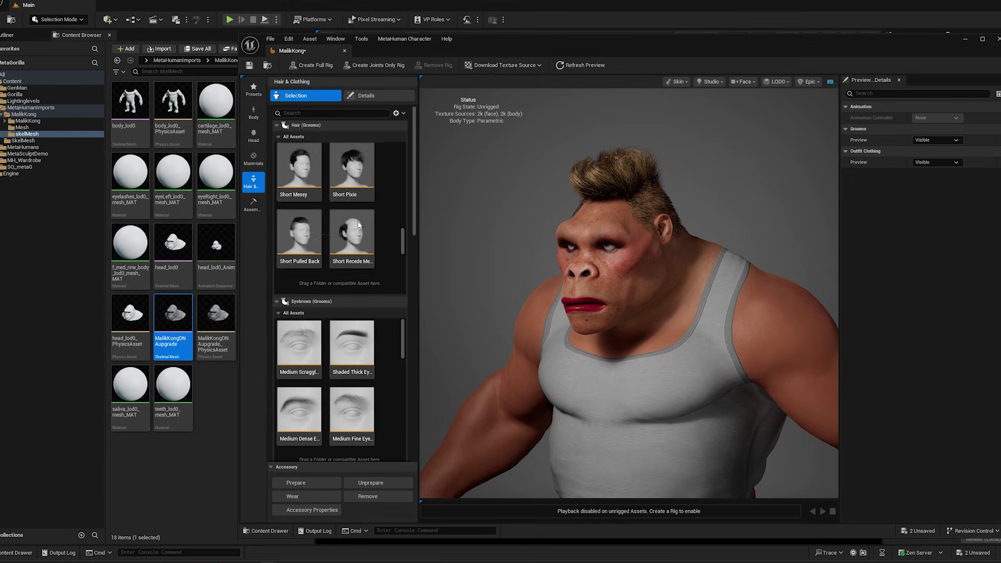
pyautogui.click(353, 234)
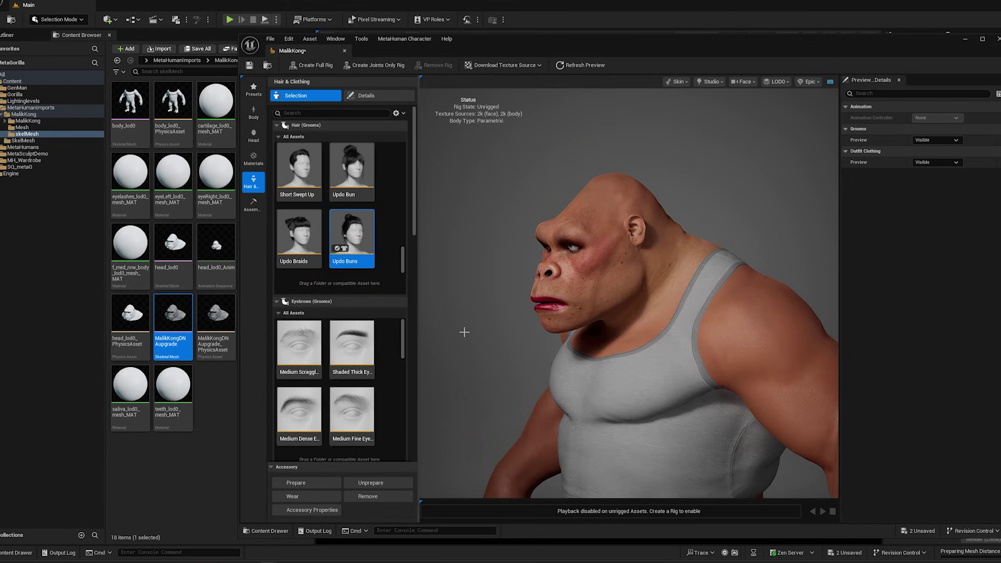
# Add the Medium Wide eyebrow groom and the Long Messy Beard groom to the character
pyautogui.scroll(-2, 302, 360)
pyautogui.scroll(-3, 301, 360)
pyautogui.click(303, 362)
pyautogui.scroll(-6, 344, 365)
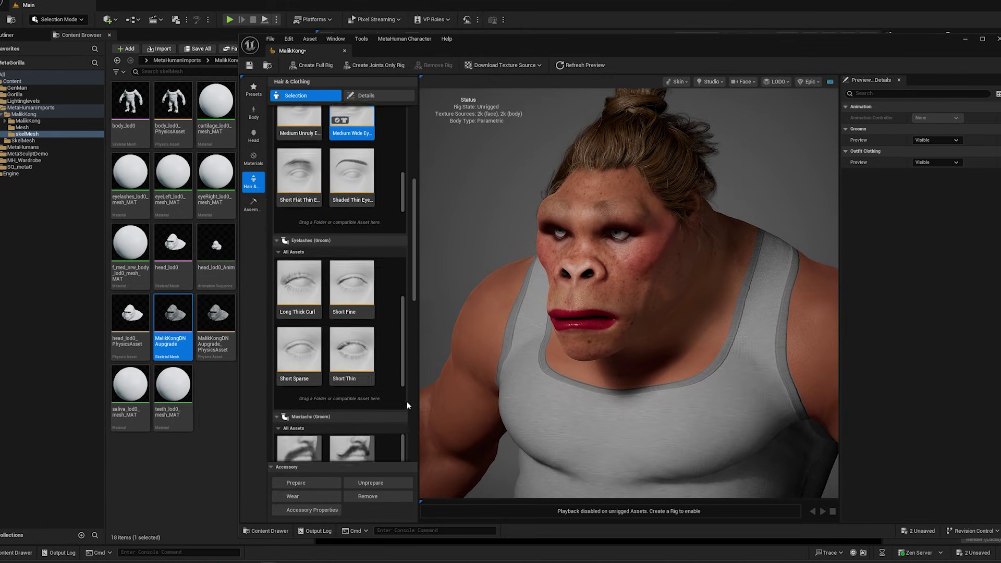
pyautogui.scroll(-4, 353, 292)
pyautogui.click(352, 339)
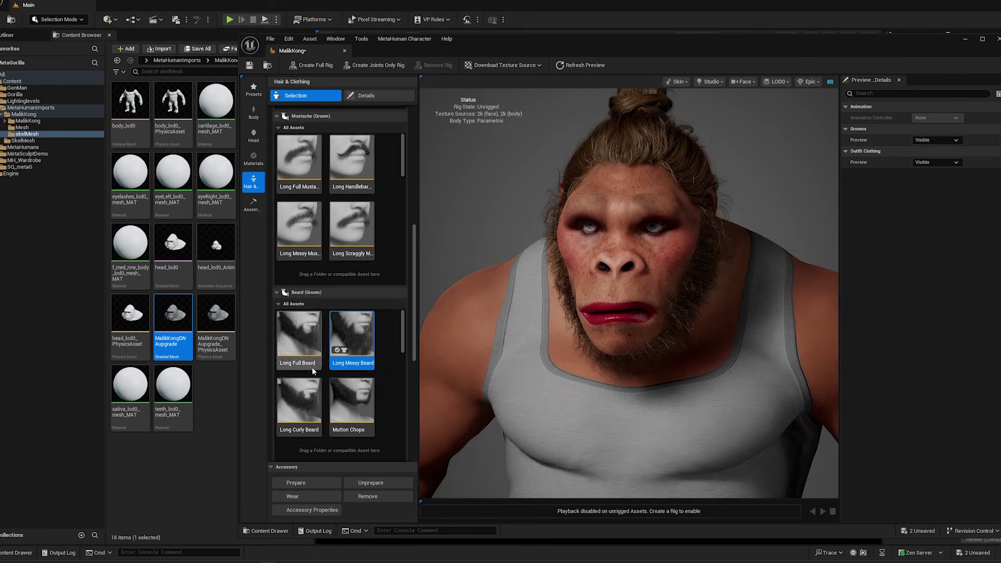
pyautogui.scroll(-5, 386, 375)
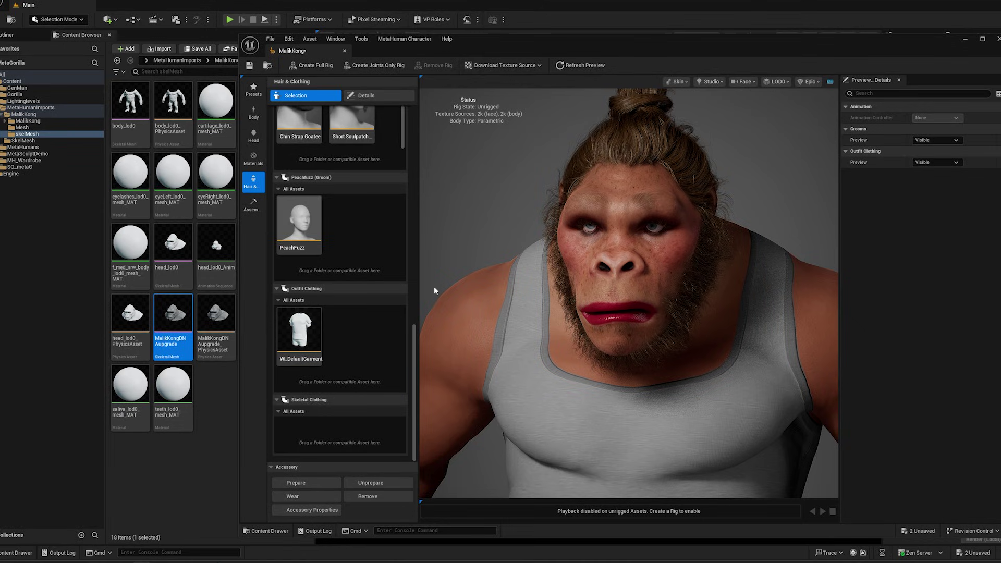
# Import the upgraded Kong DNA file into the head with Import Whole Rig enabled
pyautogui.click(254, 136)
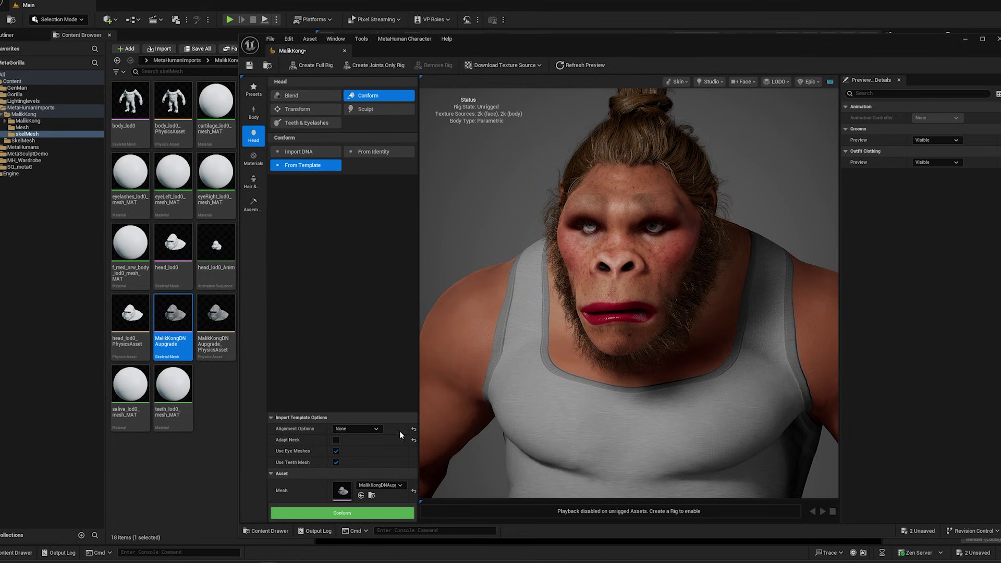
pyautogui.click(298, 151)
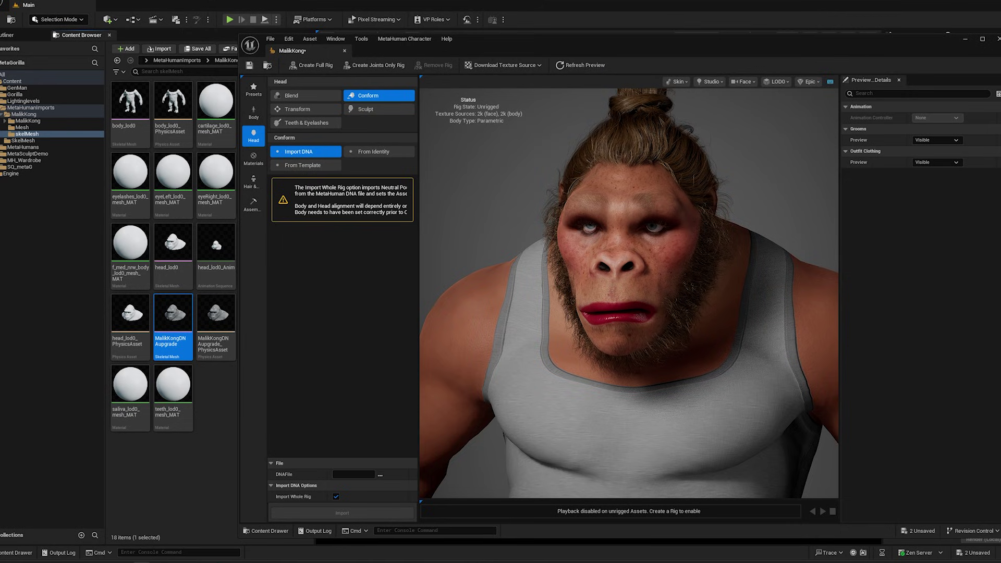
pyautogui.click(380, 474)
pyautogui.click(659, 314)
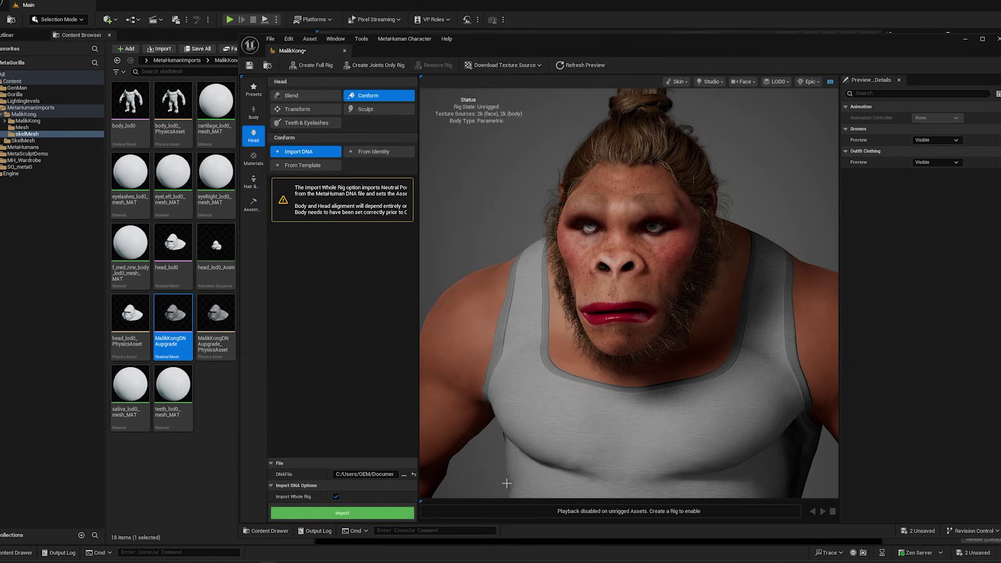
pyautogui.click(385, 518)
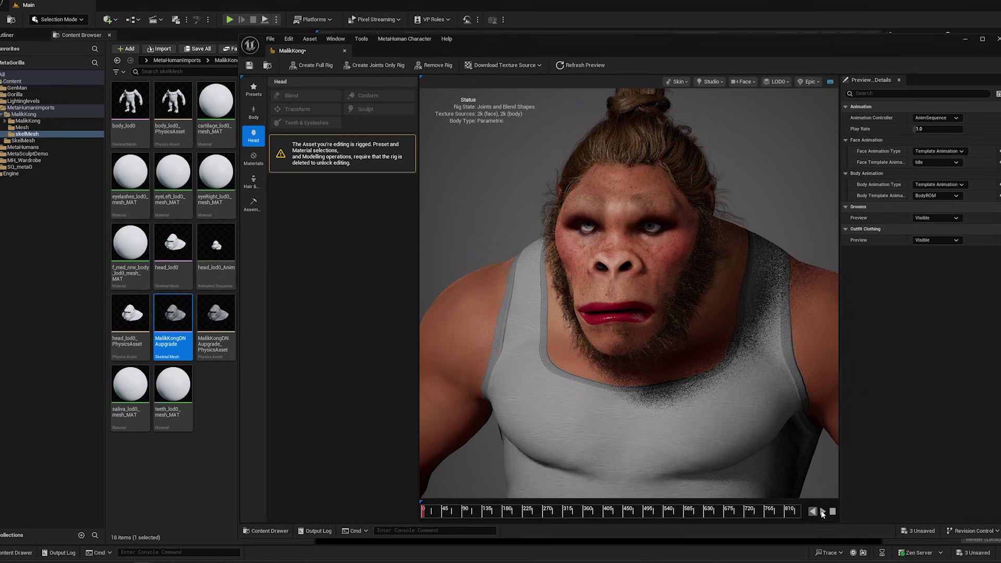
# Frame the full body, then play and scrub the BodyROM animation to check how the rigged character deforms
pyautogui.click(743, 82)
pyautogui.click(750, 118)
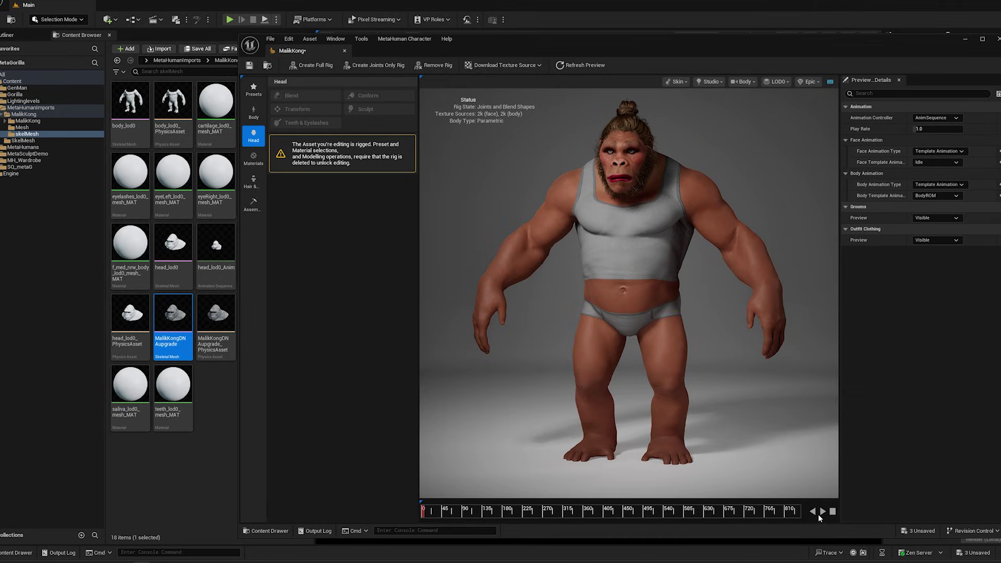
pyautogui.click(823, 512)
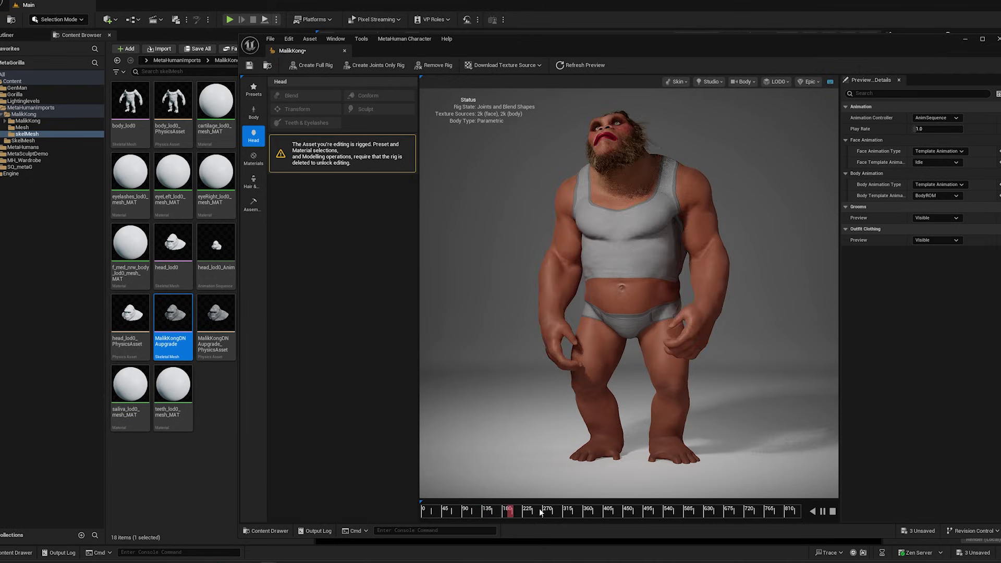
pyautogui.click(495, 511)
pyautogui.moveTo(494, 511); pyautogui.dragTo(705, 521)
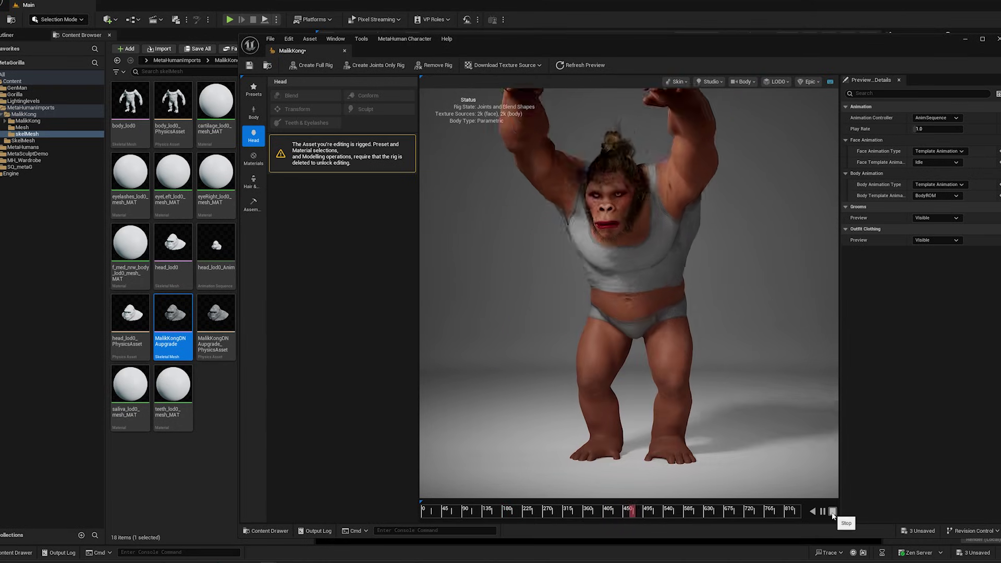